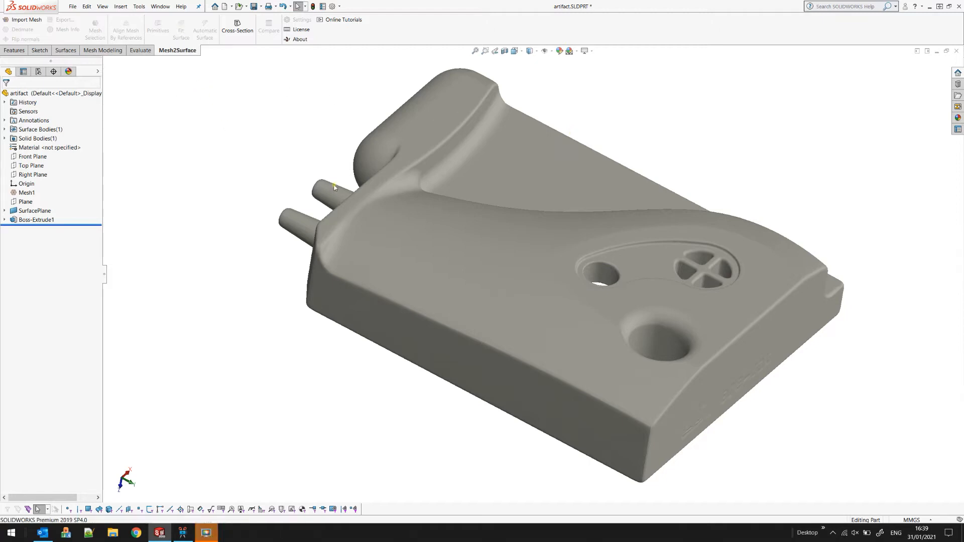
Start a mesh selection on Mesh1 and wand-select the large curved upper face at sensitivity 16
middle_drag(516, 219, 380, 190)
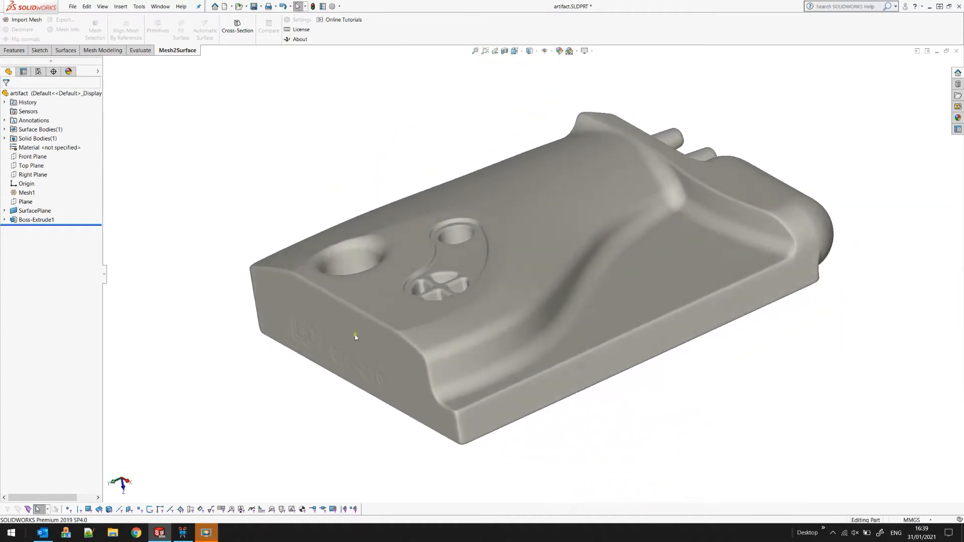
middle_drag(482, 282, 497, 206)
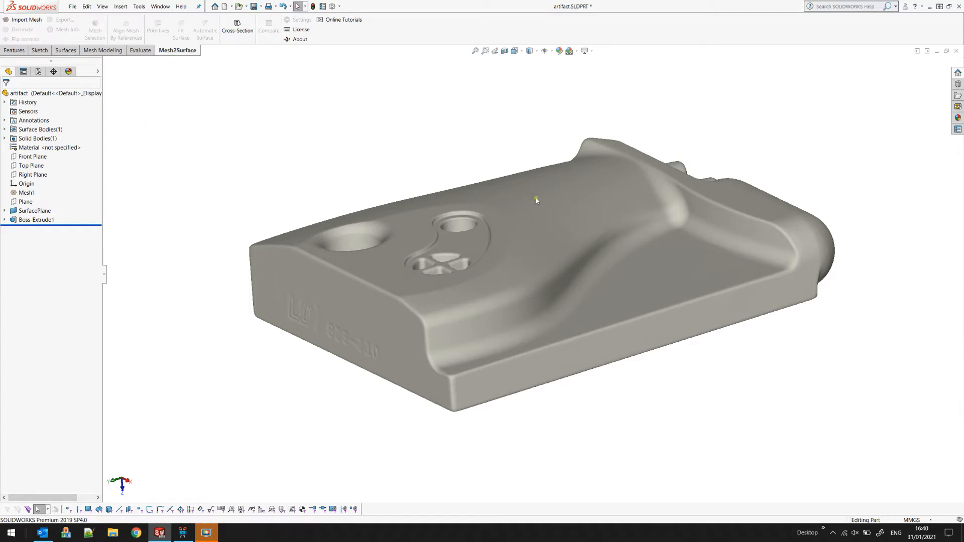
click(27, 193)
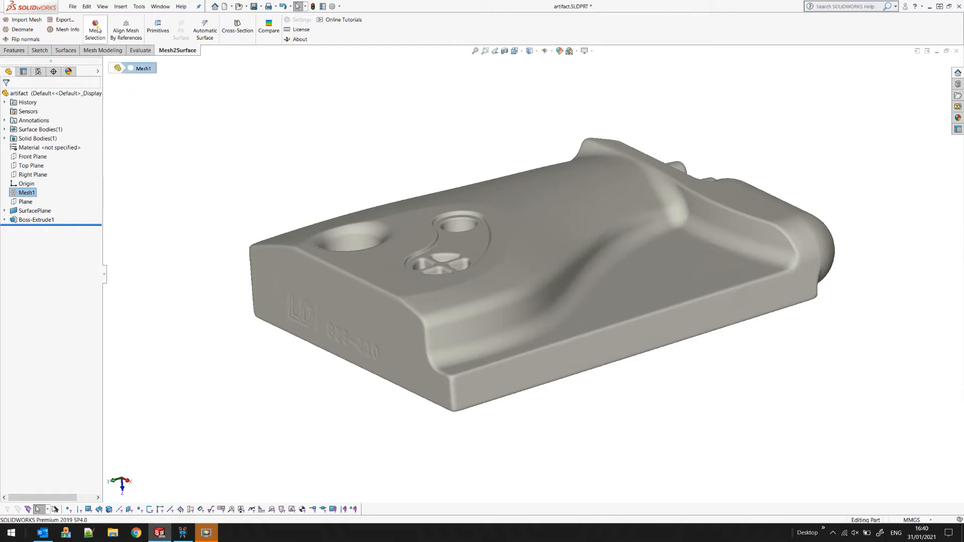
click(95, 30)
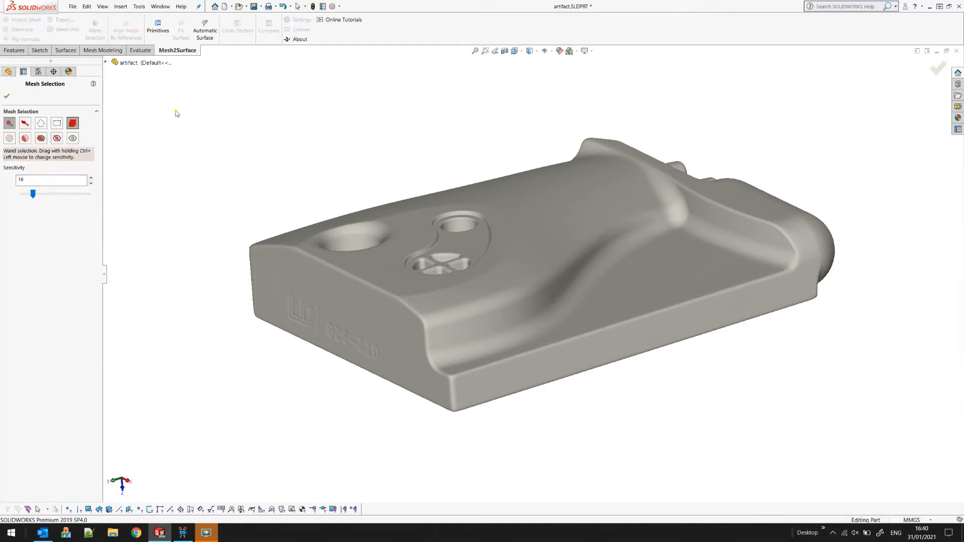
middle_drag(355, 146, 313, 194)
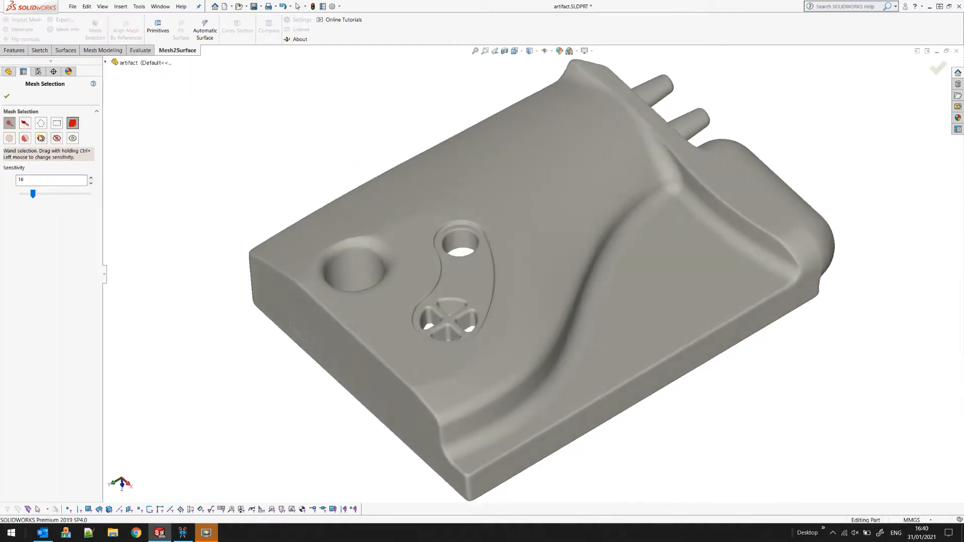
click(482, 182)
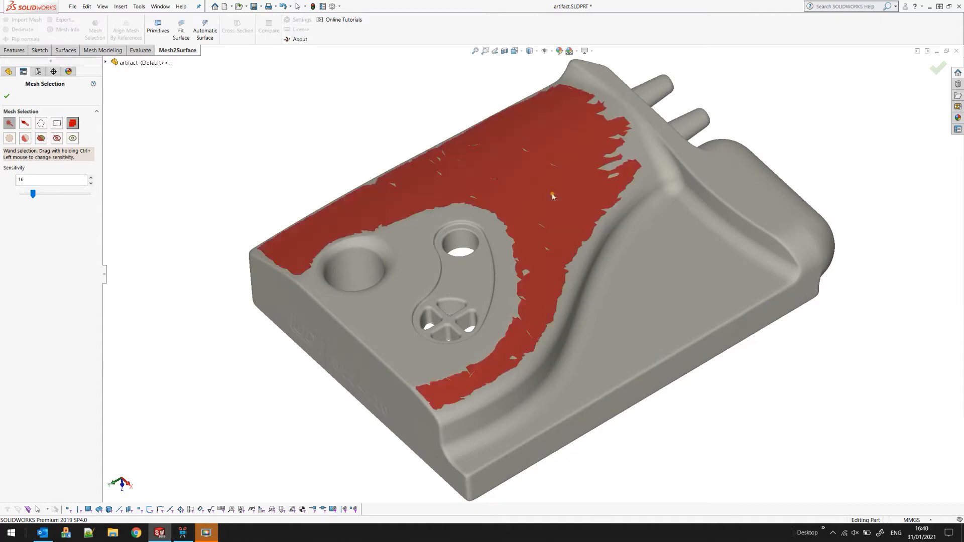
Tune the wand selection on the curved upper face, trying sensitivity 22 and settling on 17
mouse_move(543, 172)
middle_down()
mouse_move(541, 226)
mouse_move(533, 152)
mouse_move(543, 127)
middle_up()
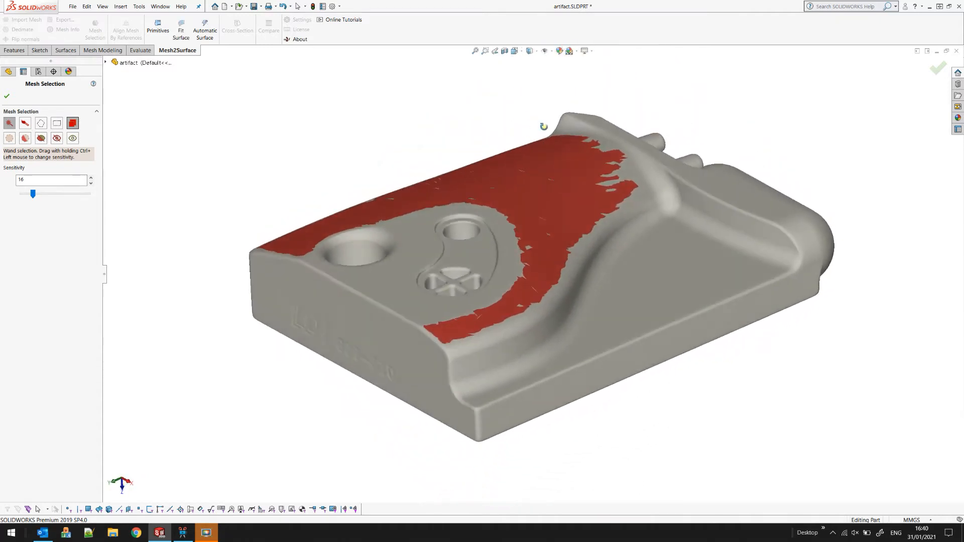
scroll(632, 172, up, 1)
scroll(631, 171, down, 5)
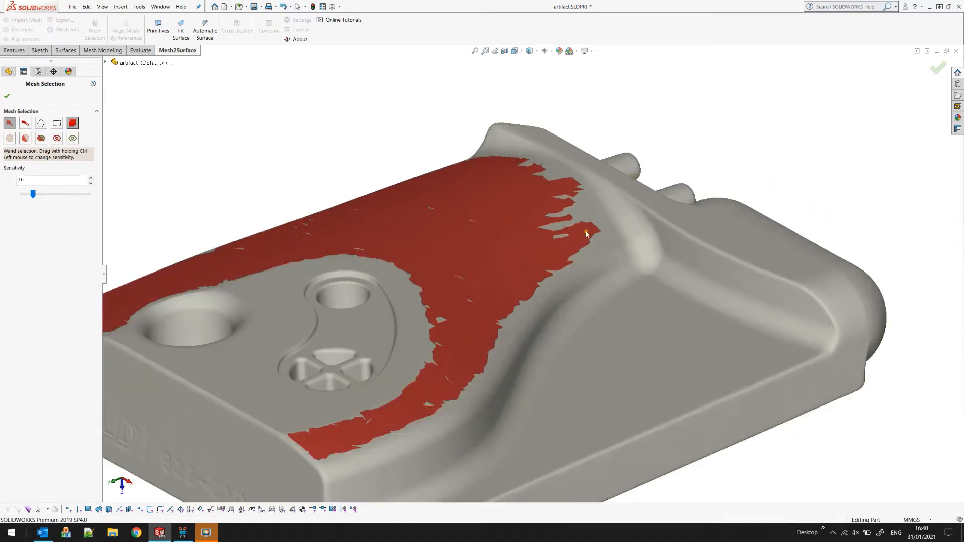
ctrl+drag(443, 213, 441, 206)
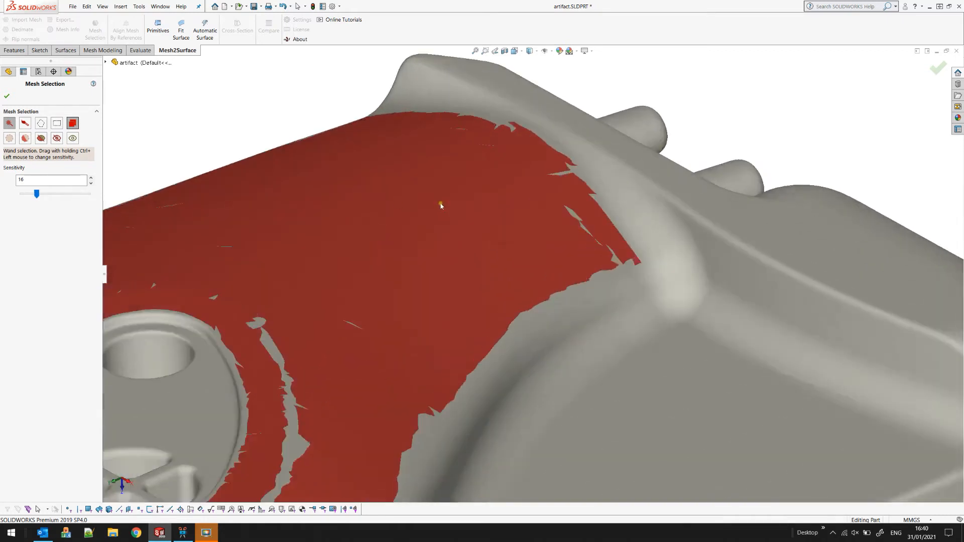
scroll(519, 193, up, 3)
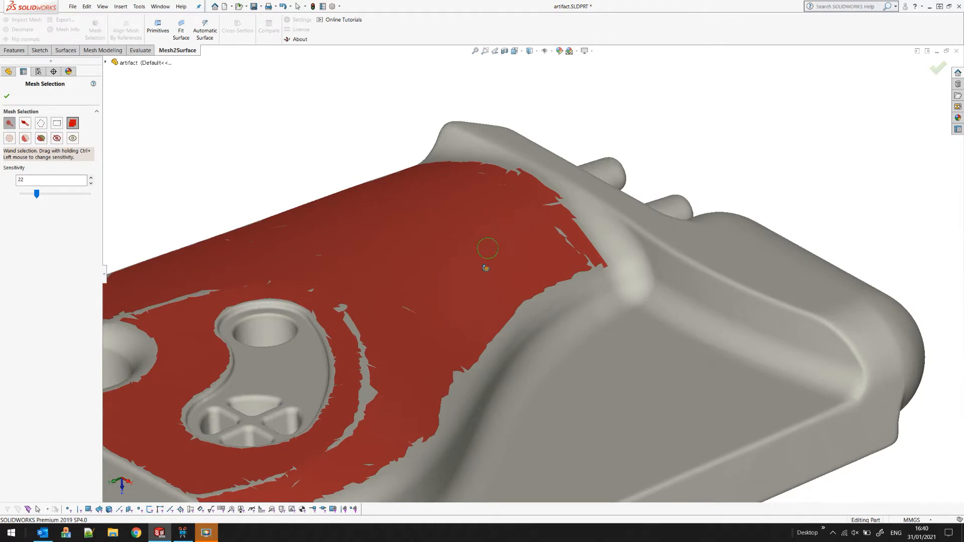
scroll(489, 248, down, 2)
scroll(492, 258, up, 3)
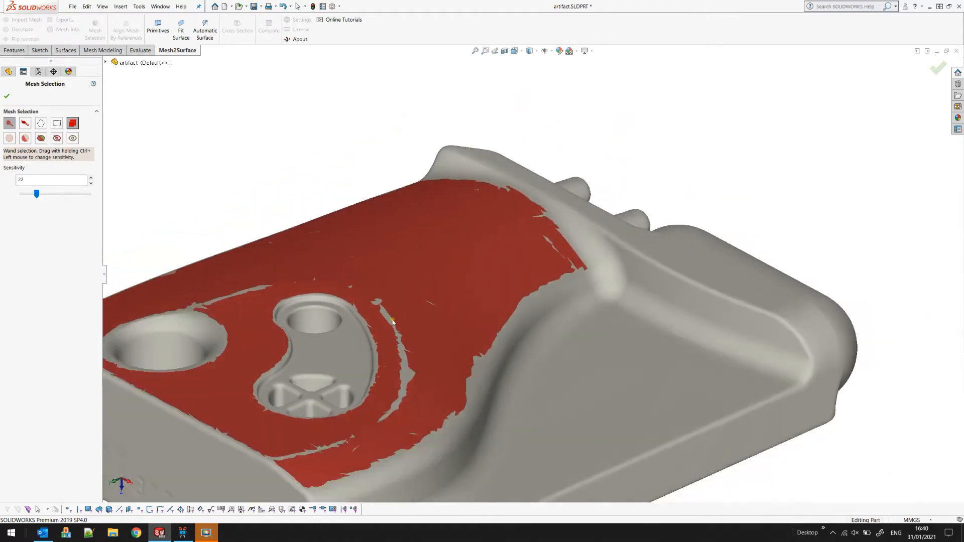
middle_drag(429, 269, 428, 274)
ctrl+drag(433, 265, 434, 275)
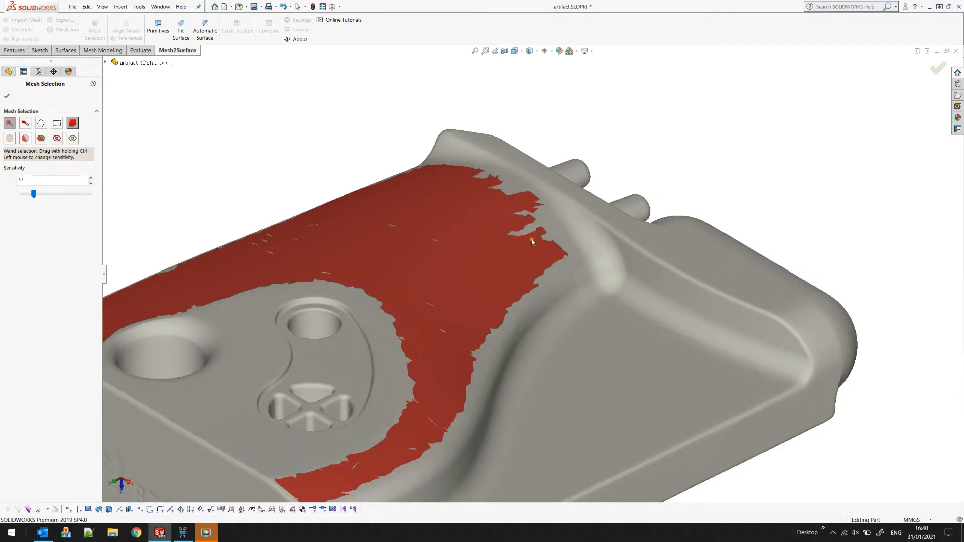
Brush the ragged gaps at the selection's edge near the raised rim with brush size 48, and accept the mesh selection
click(26, 124)
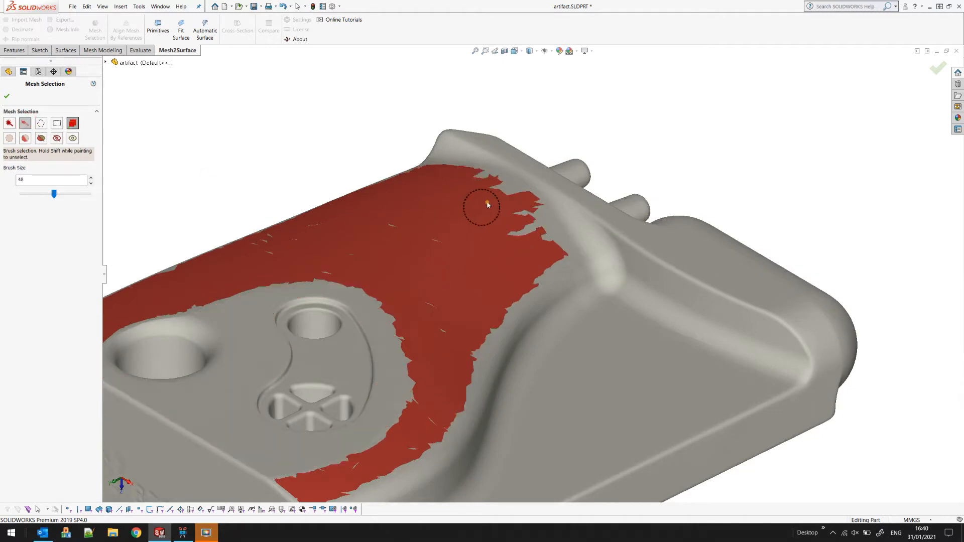
mouse_move(491, 195)
mouse_down()
mouse_move(543, 230)
mouse_move(554, 253)
mouse_move(518, 239)
mouse_move(514, 211)
mouse_up()
scroll(518, 204, up, 2)
mouse_move(444, 233)
middle_down()
mouse_move(443, 287)
mouse_move(447, 272)
mouse_move(456, 287)
middle_up()
scroll(396, 317, down, 2)
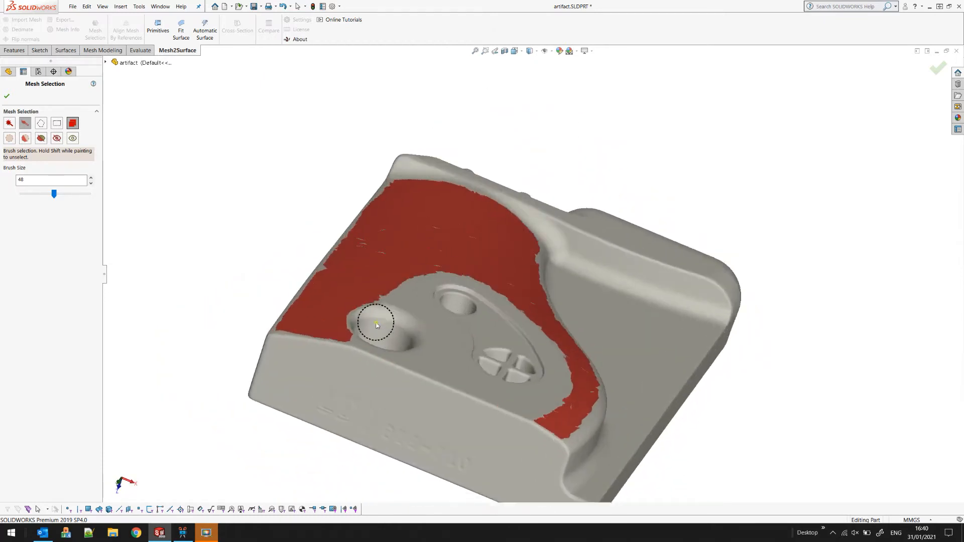
click(7, 96)
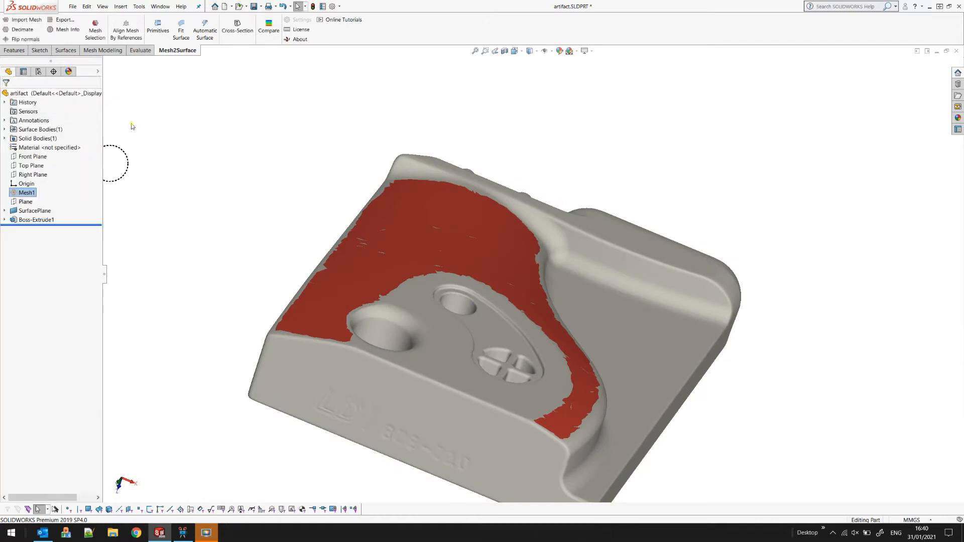
Start Fit Surface on the selected mesh region, set the first surface direction value to 20, and preview the fit
click(16, 194)
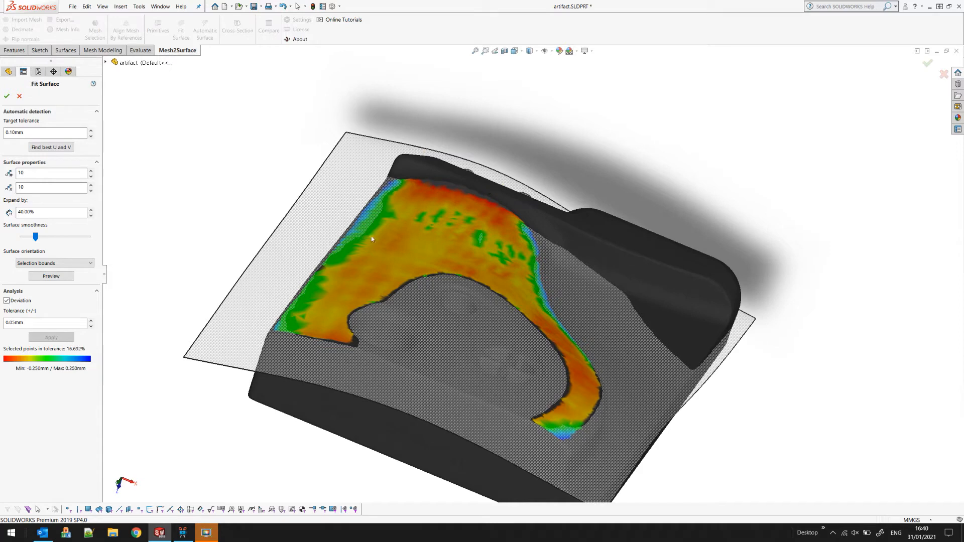
middle_drag(505, 237, 426, 220)
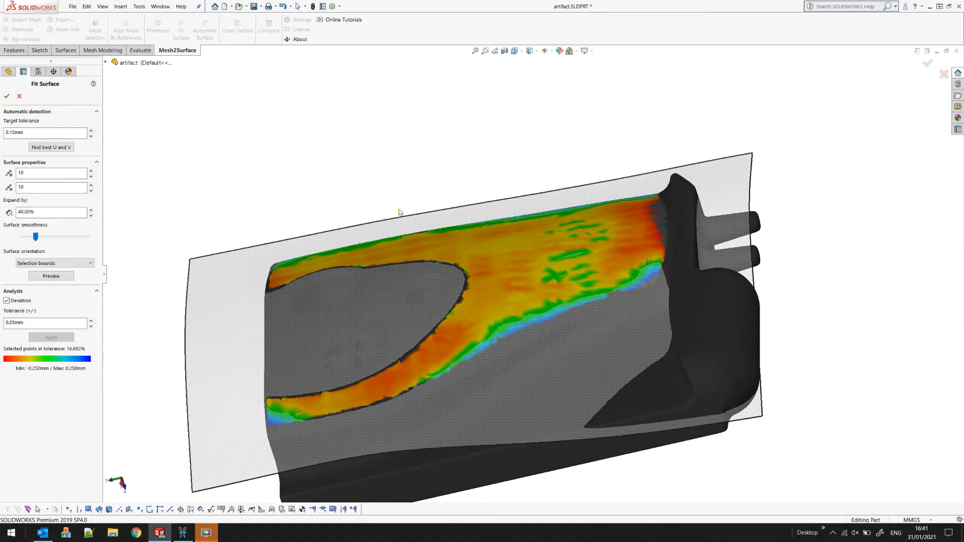
drag(36, 173, 9, 176)
middle_drag(212, 198, 221, 228)
click(51, 276)
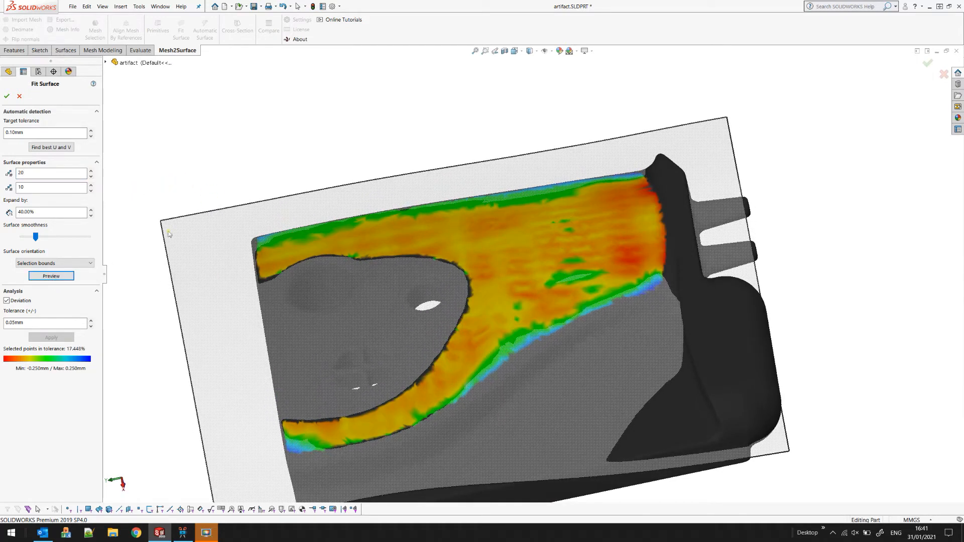
Examine the fitted surface against the mesh, switching the deviation colour map off and on
click(15, 303)
click(15, 302)
scroll(554, 237, up, 2)
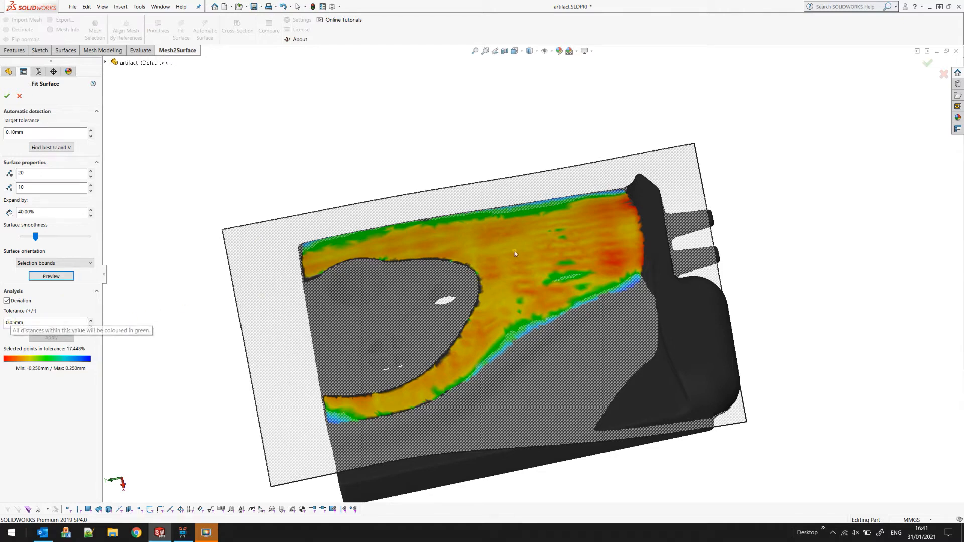
middle_drag(526, 275, 525, 258)
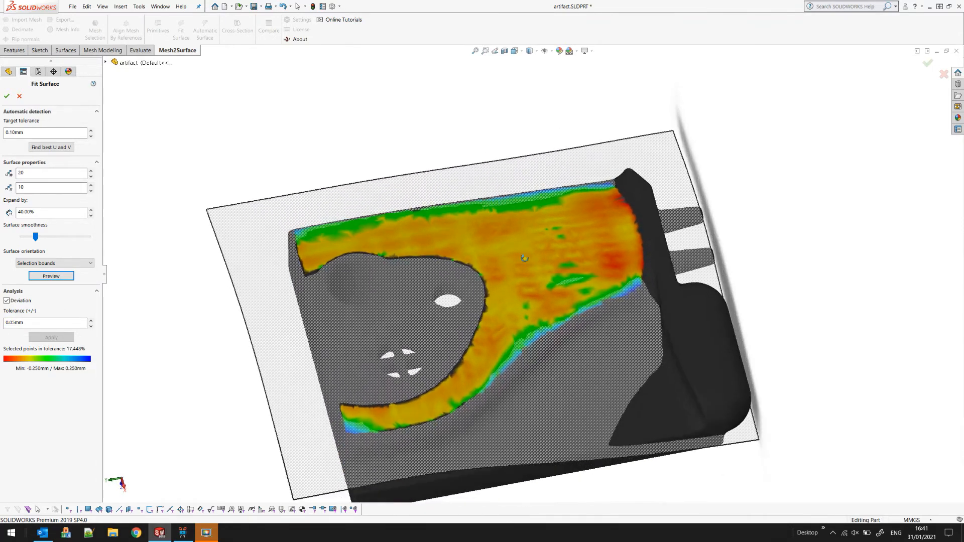
click(7, 300)
middle_drag(407, 336, 396, 315)
click(19, 301)
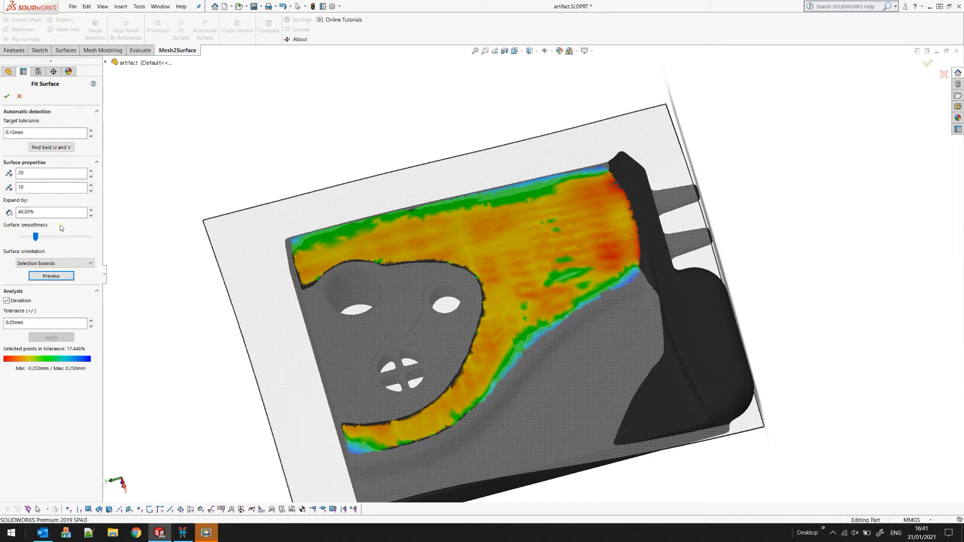
Try a 20% expansion of the fitted surface in the preview and return the expansion to 40%
drag(46, 213, 2, 215)
text(2)
click(51, 276)
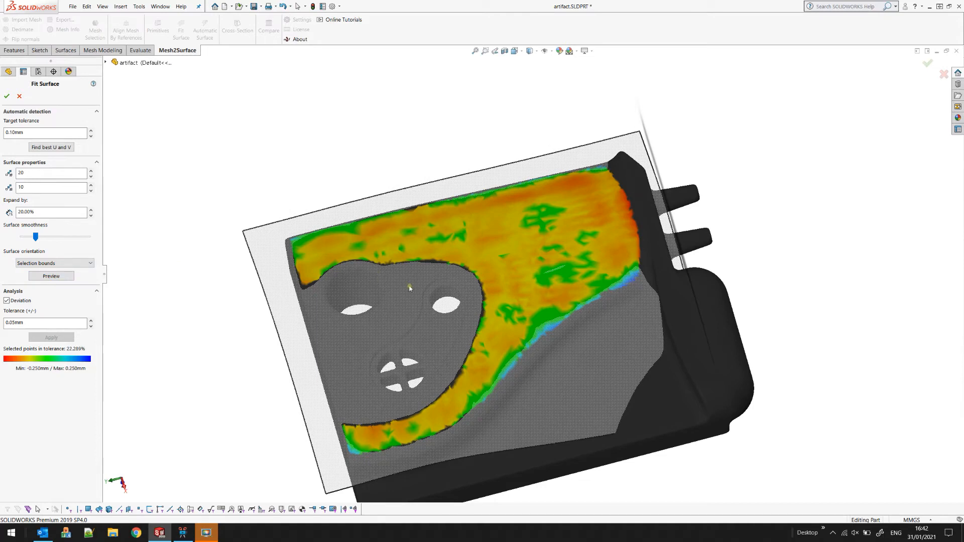
middle_drag(452, 347, 457, 301)
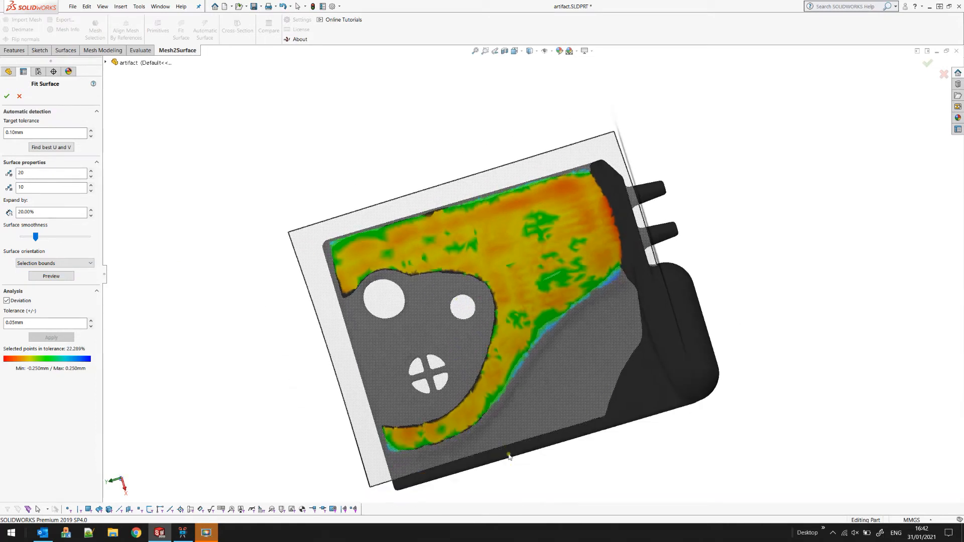
drag(50, 213, 1, 210)
text(40)
click(51, 276)
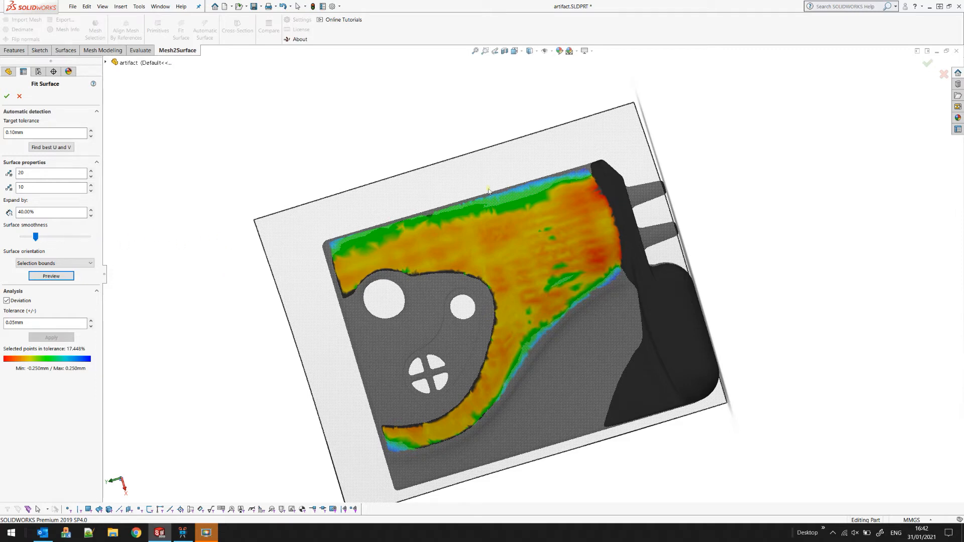
Increase the surface smoothness to slightly below the middle of its range and preview the fit
drag(35, 237, 53, 240)
click(66, 278)
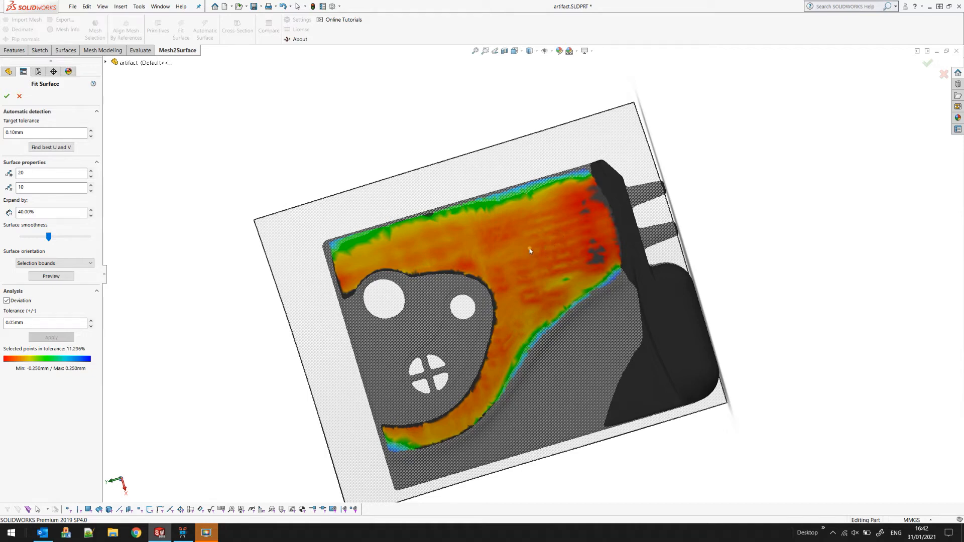
middle_drag(533, 266, 532, 166)
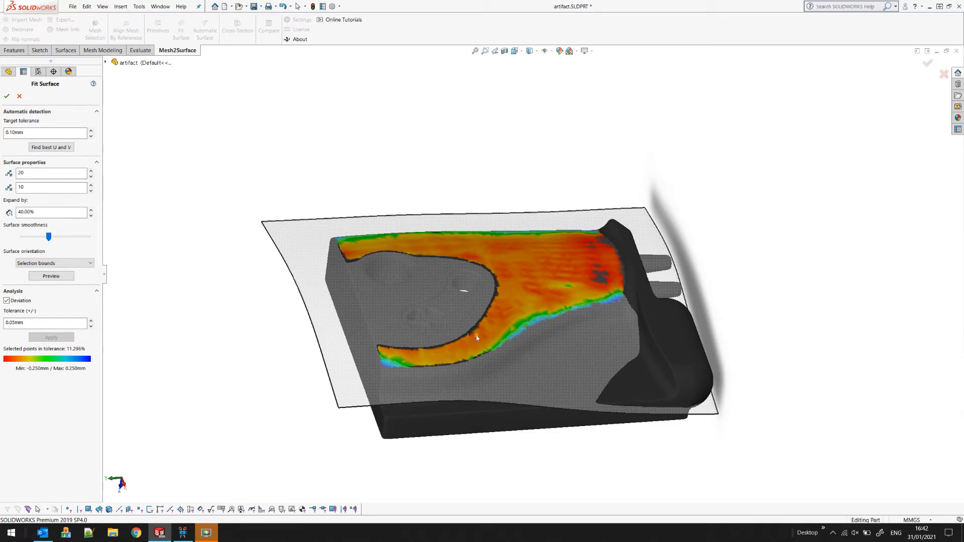
middle_drag(484, 258, 474, 317)
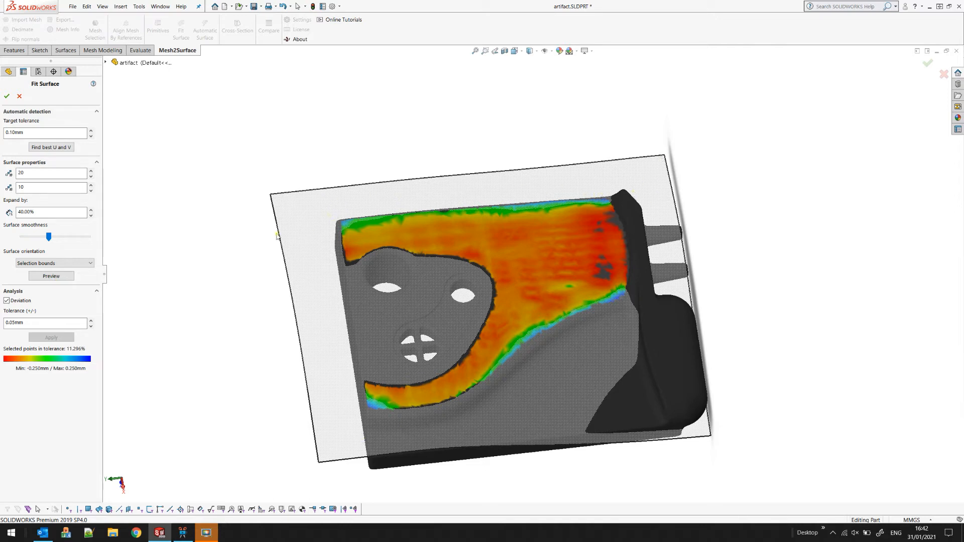
Try the Axis aligned surface orientation in the preview and inspect the surface's alignment in the Front view
click(73, 263)
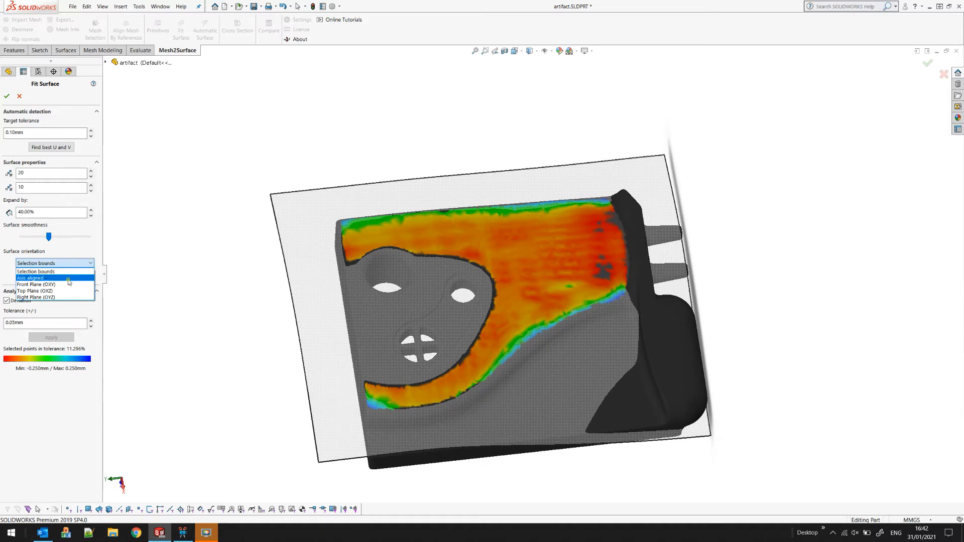
click(68, 278)
click(66, 275)
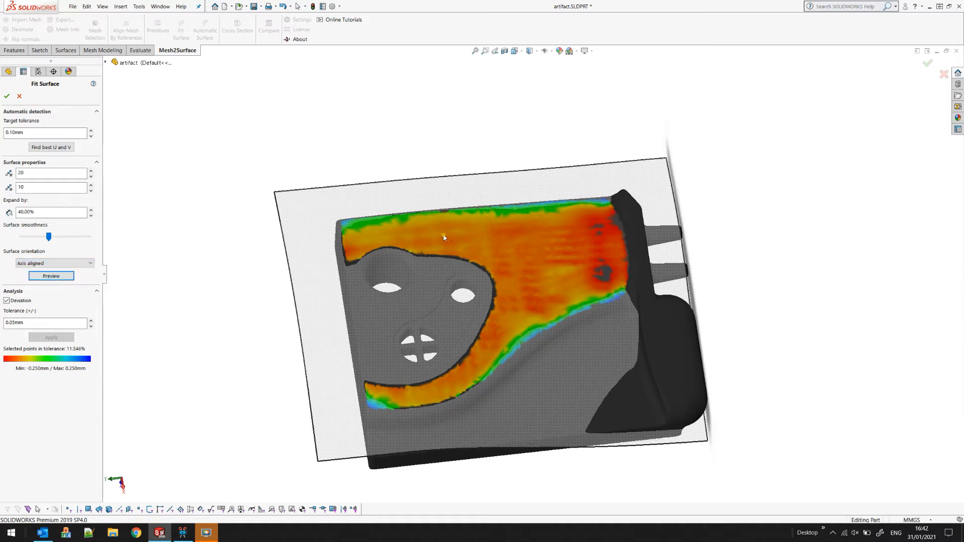
click(514, 51)
click(526, 83)
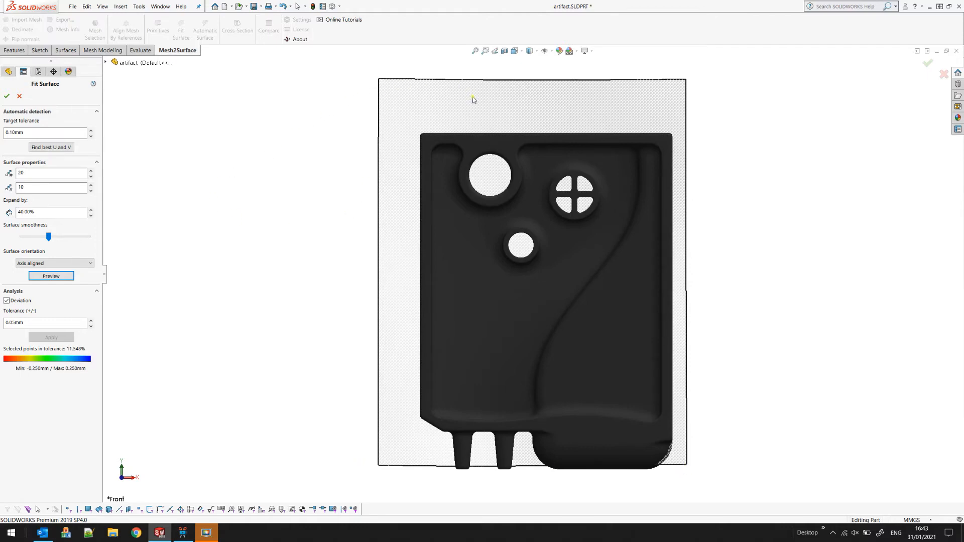
Set the surface orientation to Front Plane (OXY), preview it, and inspect the fit from the back
click(59, 263)
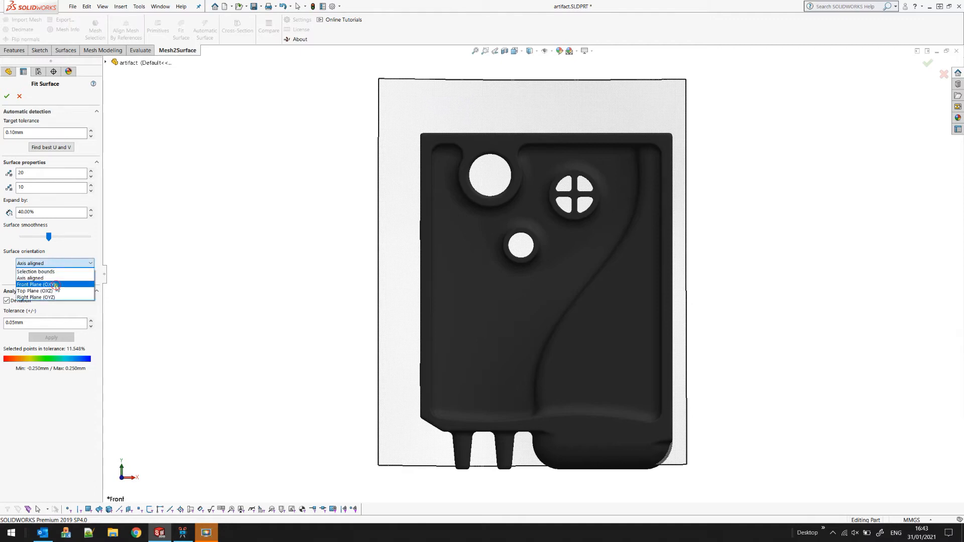
click(56, 285)
click(51, 276)
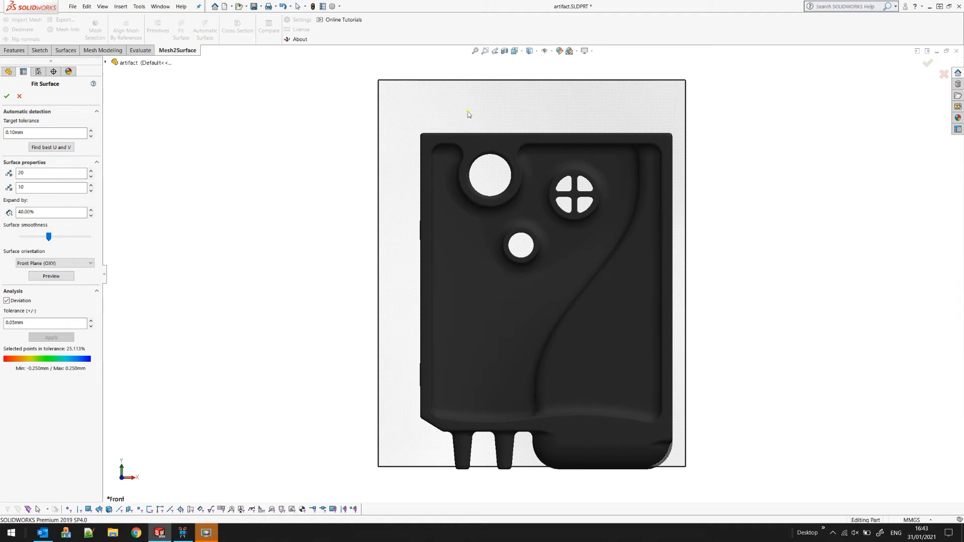
click(516, 54)
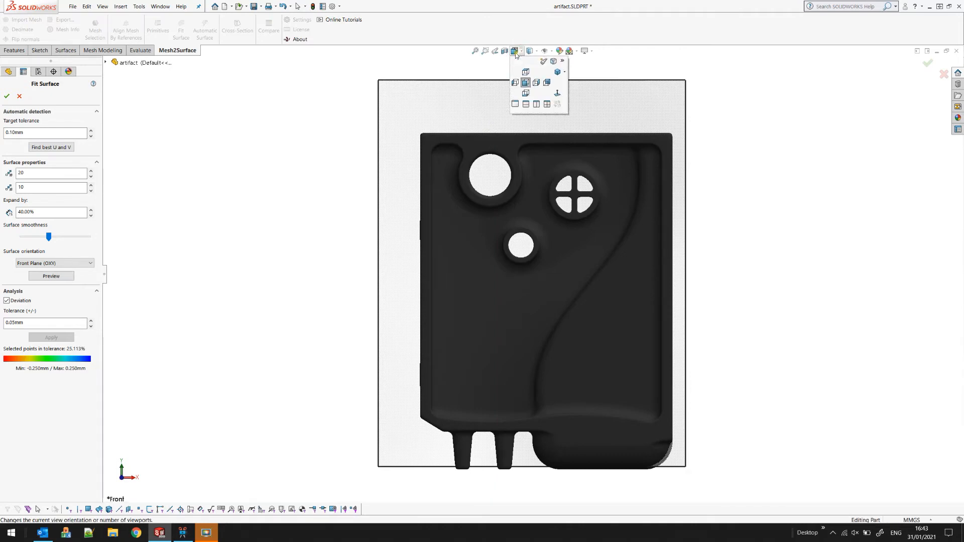
click(547, 83)
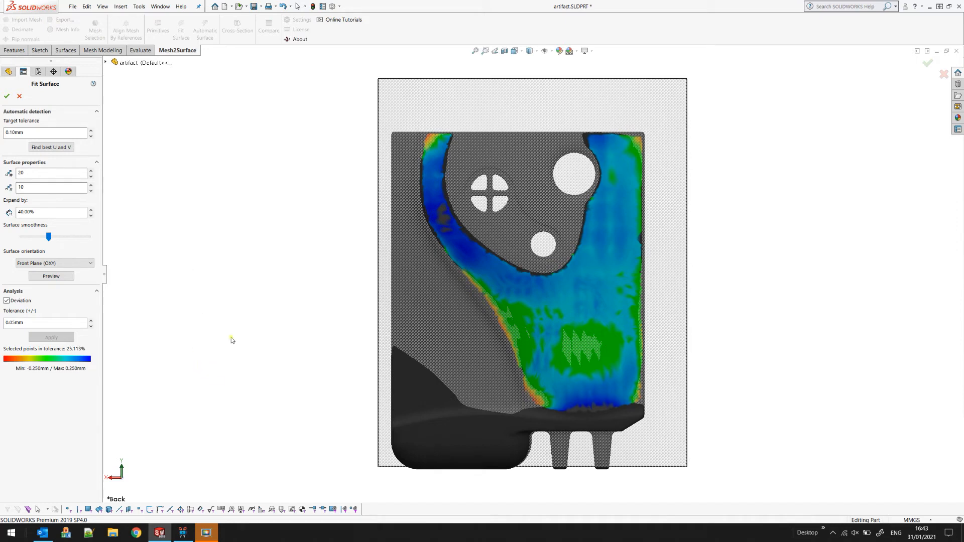
middle_drag(208, 194, 238, 186)
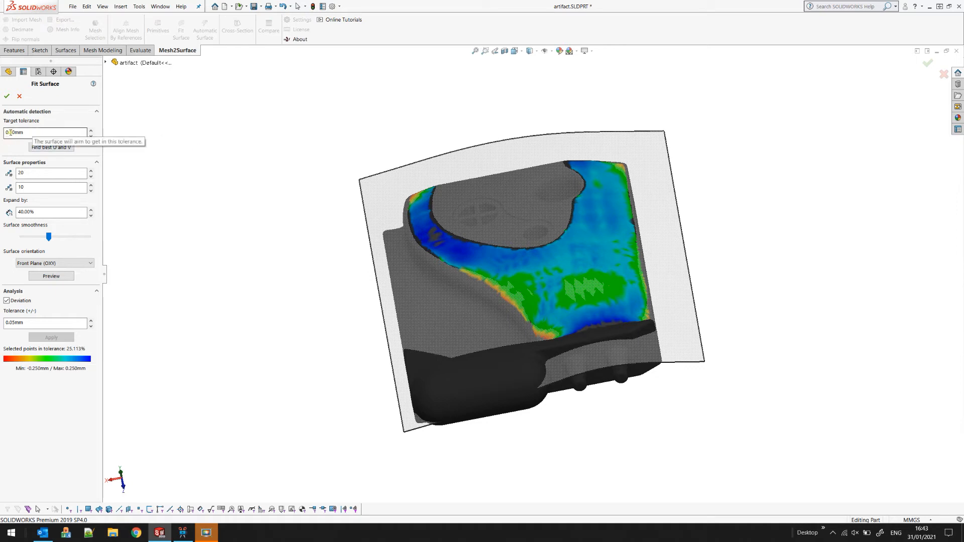
Find the best U and V for the 0.10 mm target tolerance and apply a 0.10 mm deviation analysis tolerance
click(45, 147)
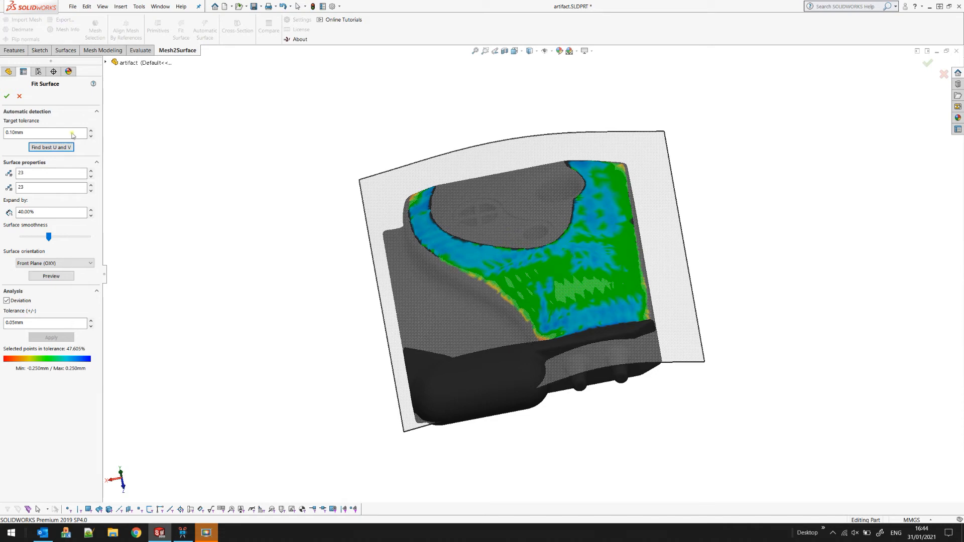
middle_drag(600, 327, 648, 329)
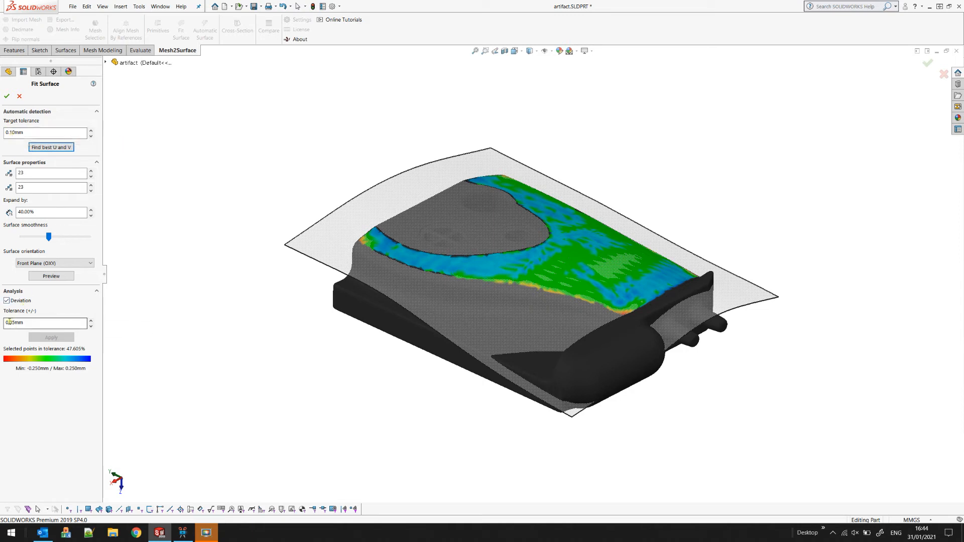
drag(9, 321, 58, 316)
text(1)
click(51, 336)
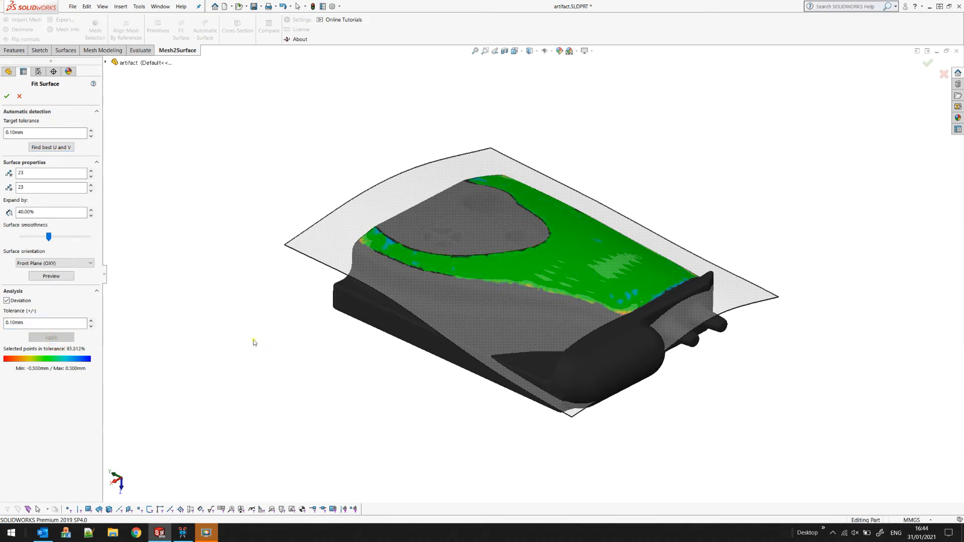
middle_drag(411, 367, 322, 354)
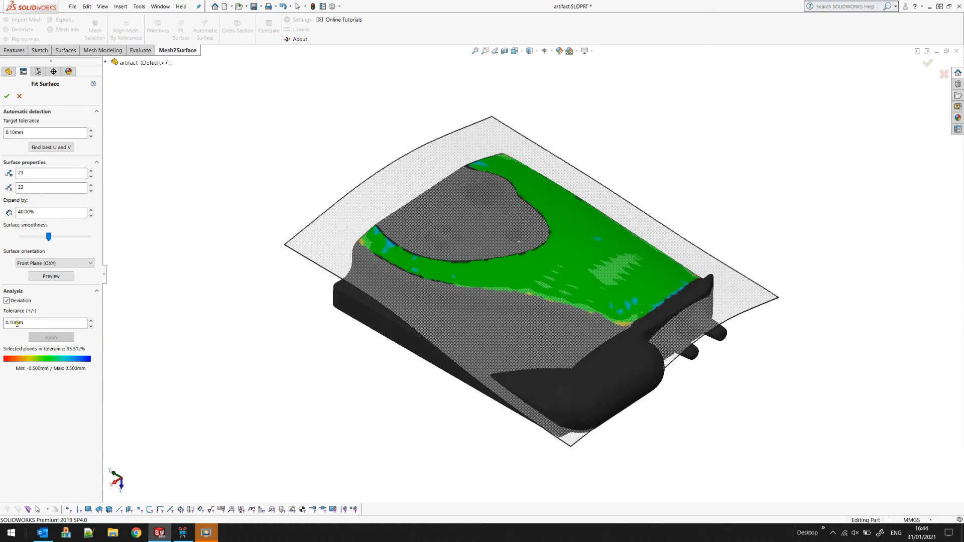
Set the deviation and target tolerances to 0.05 mm and run the best U and V search, stopping it at 44 by 44
drag(12, 323, 83, 324)
key(BackSpace)
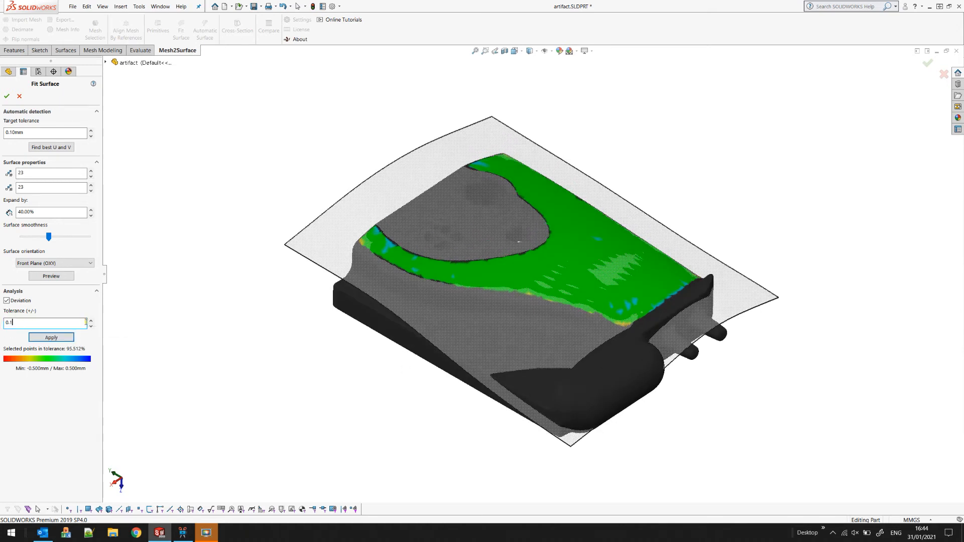
click(73, 337)
drag(10, 133, 59, 134)
text(0)
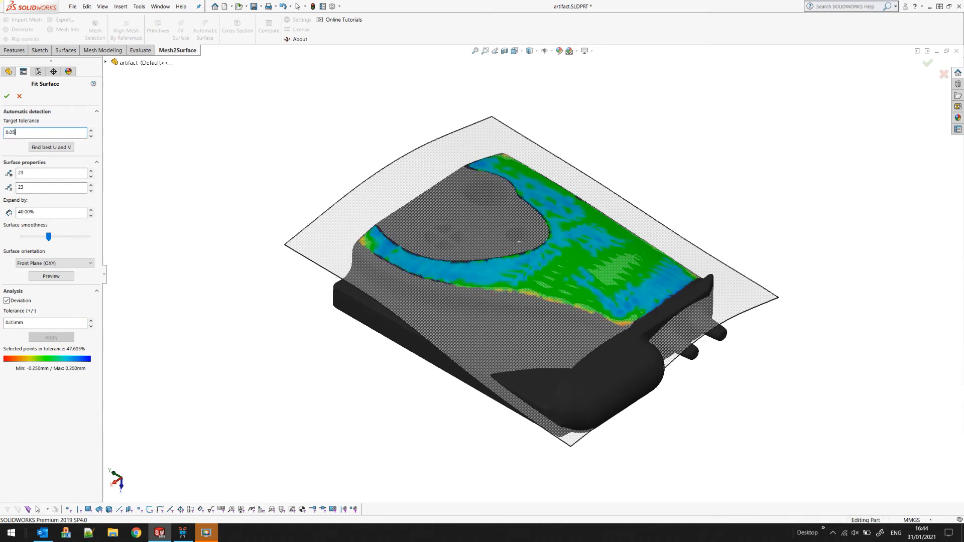
key(Tab)
key(Return)
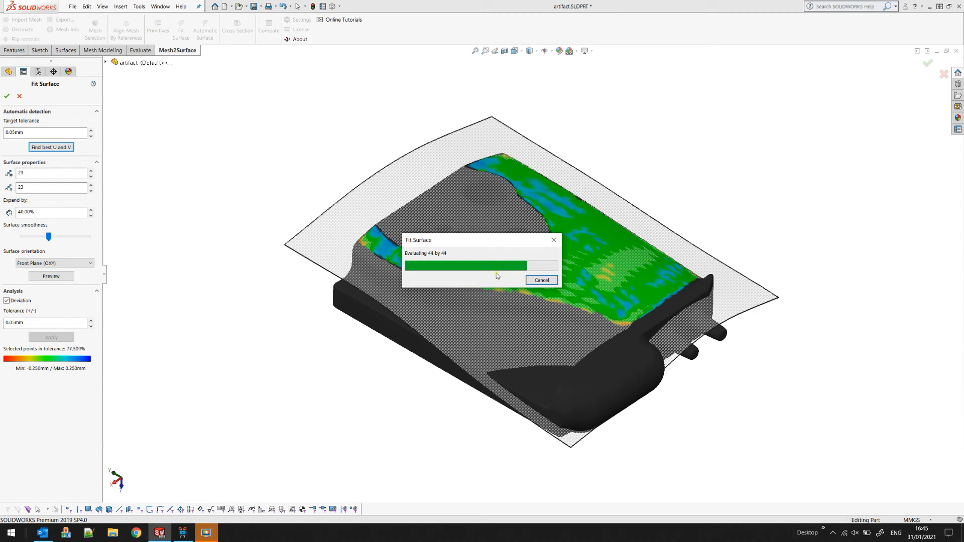
click(538, 280)
middle_drag(470, 311, 464, 253)
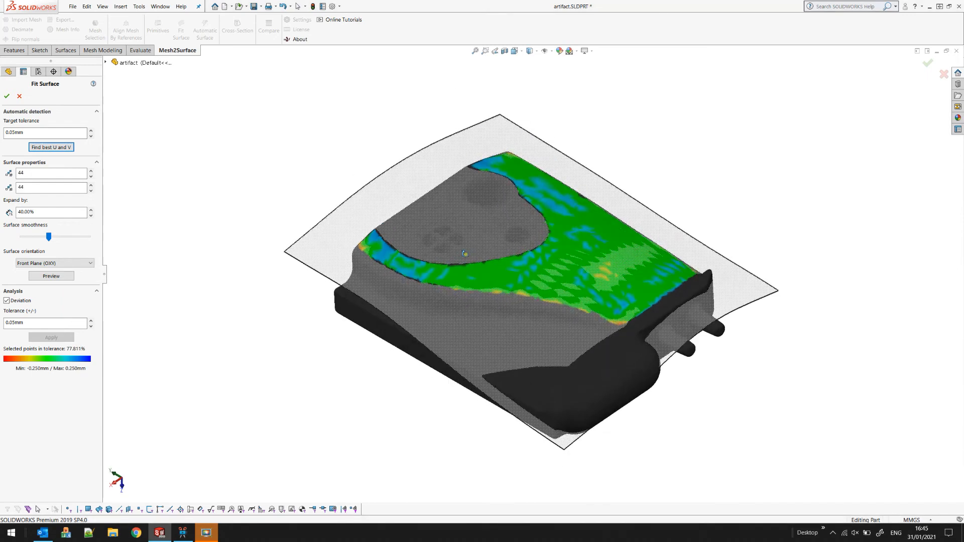
Turn off the deviation display and accept the fitted surface
click(17, 301)
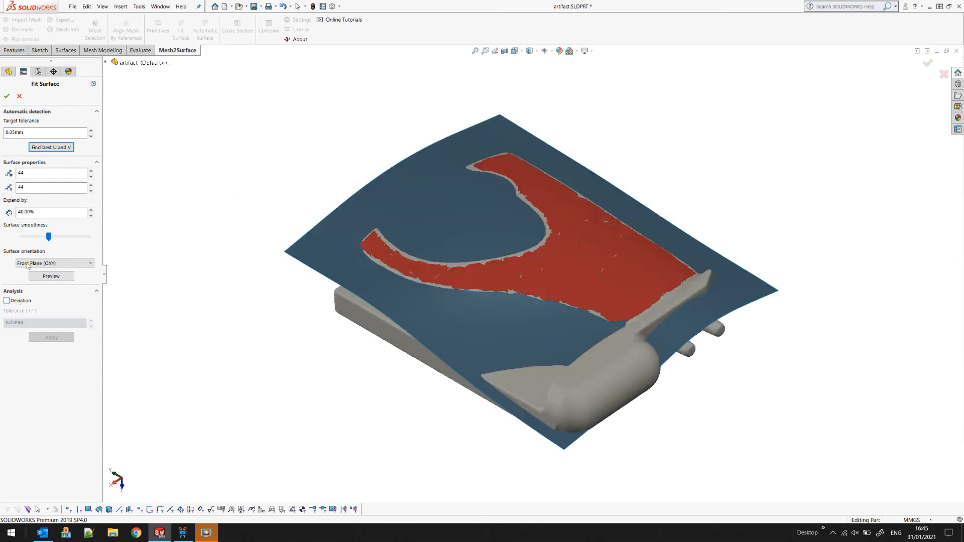
click(6, 95)
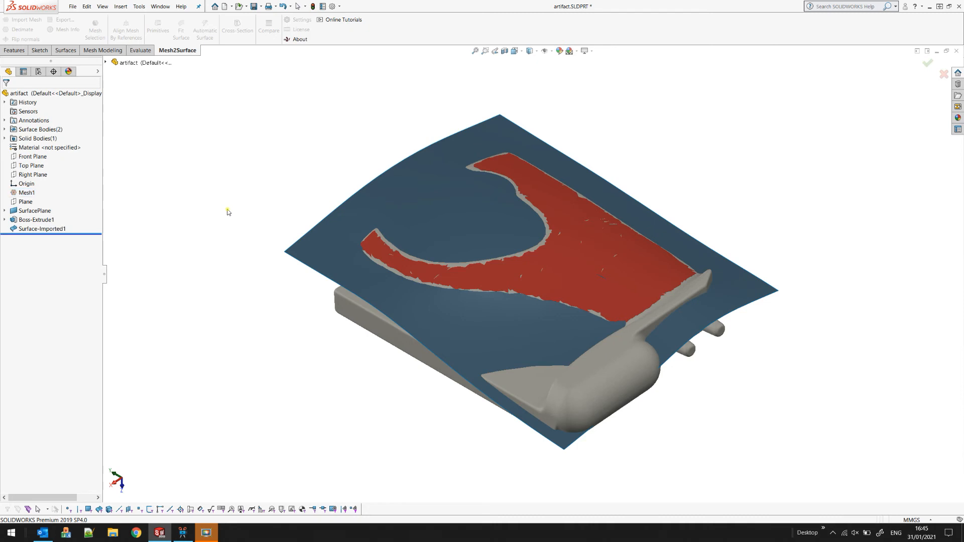
middle_drag(451, 371, 342, 276)
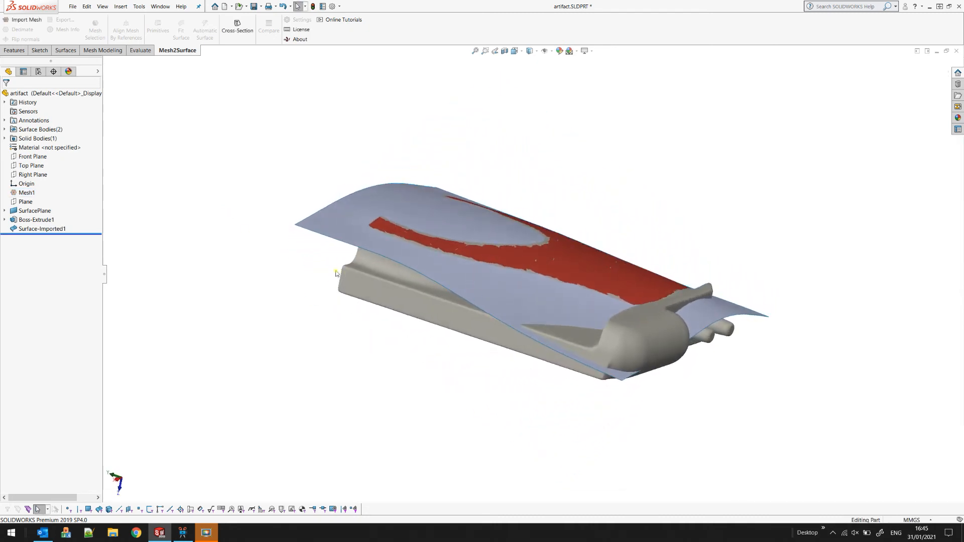
Hide the whole mesh and show the Boss-Extrude1 body beneath the fitted surface
click(24, 192)
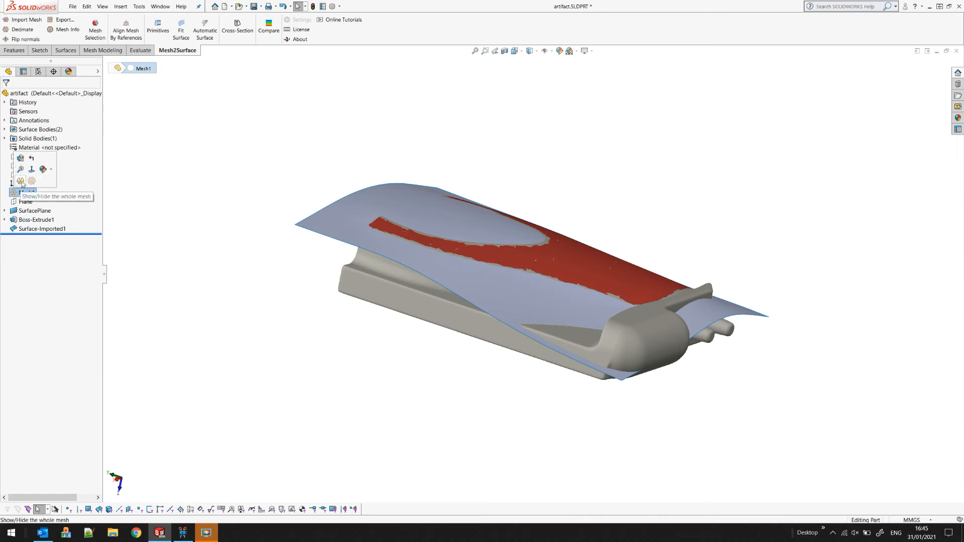
click(21, 181)
click(15, 220)
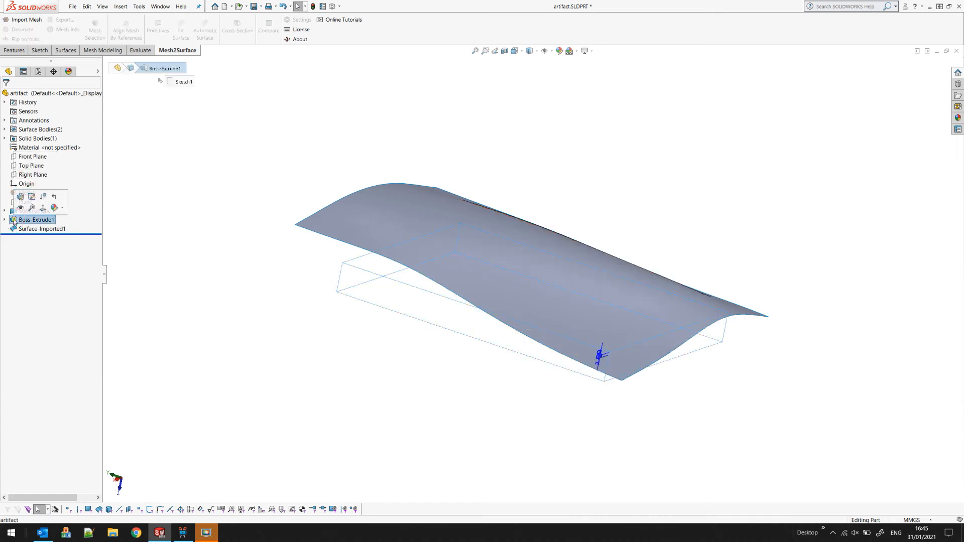
click(20, 209)
middle_drag(532, 421, 583, 409)
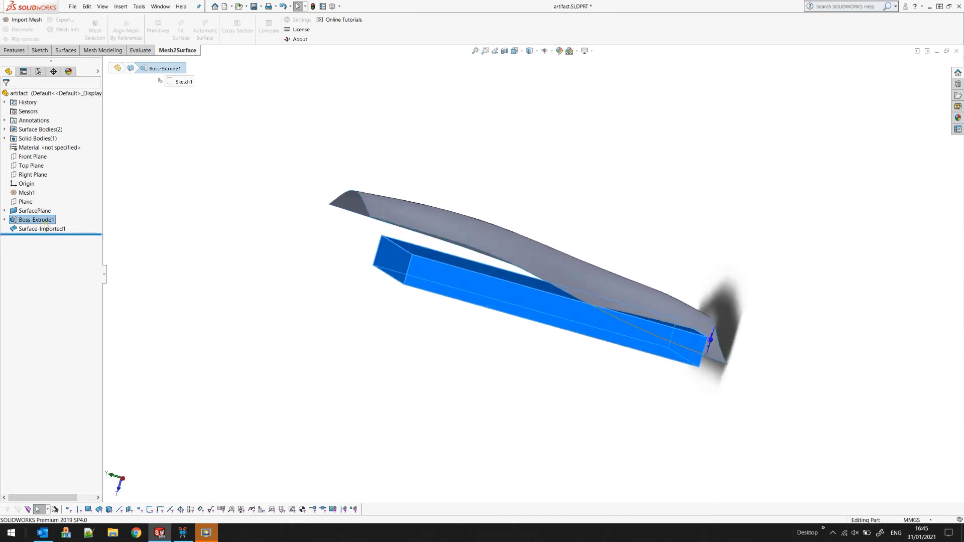
right_click(25, 221)
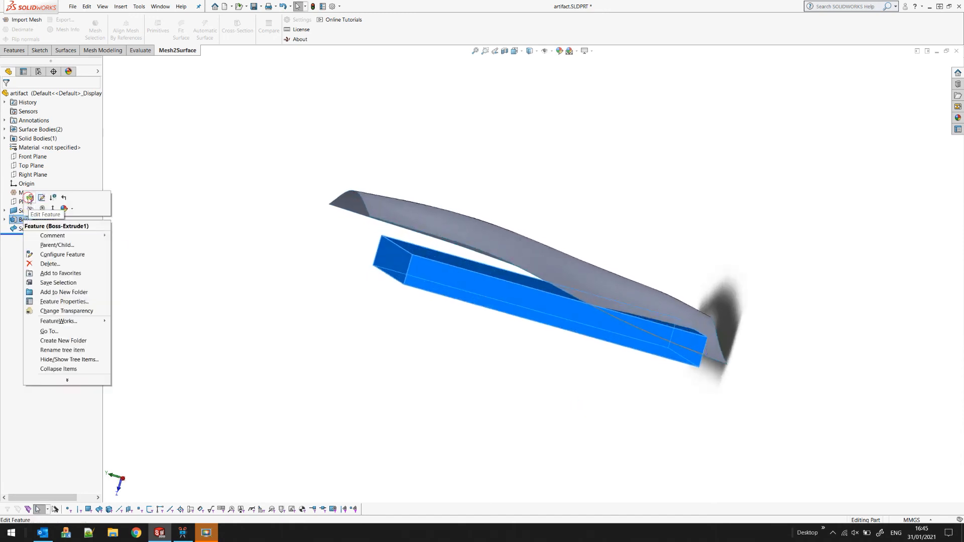
click(30, 198)
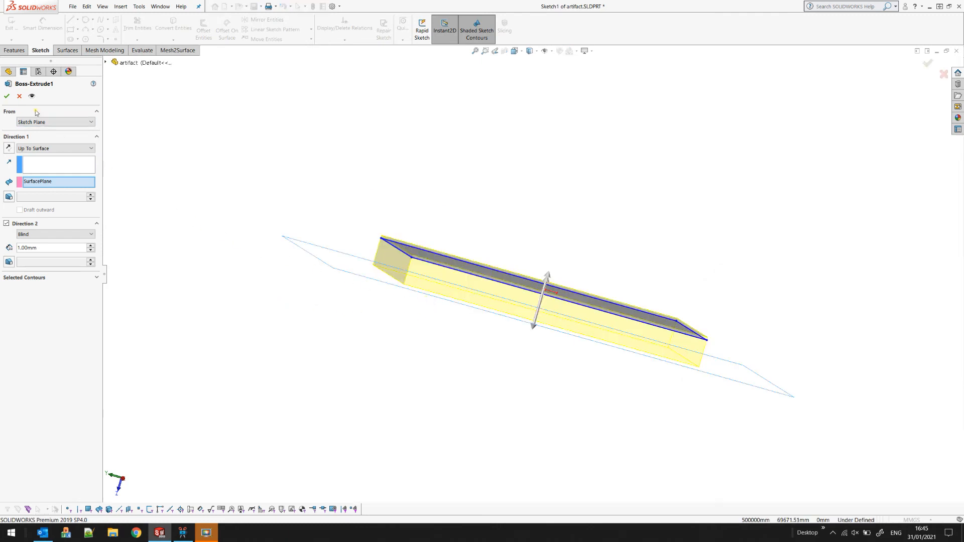
click(19, 97)
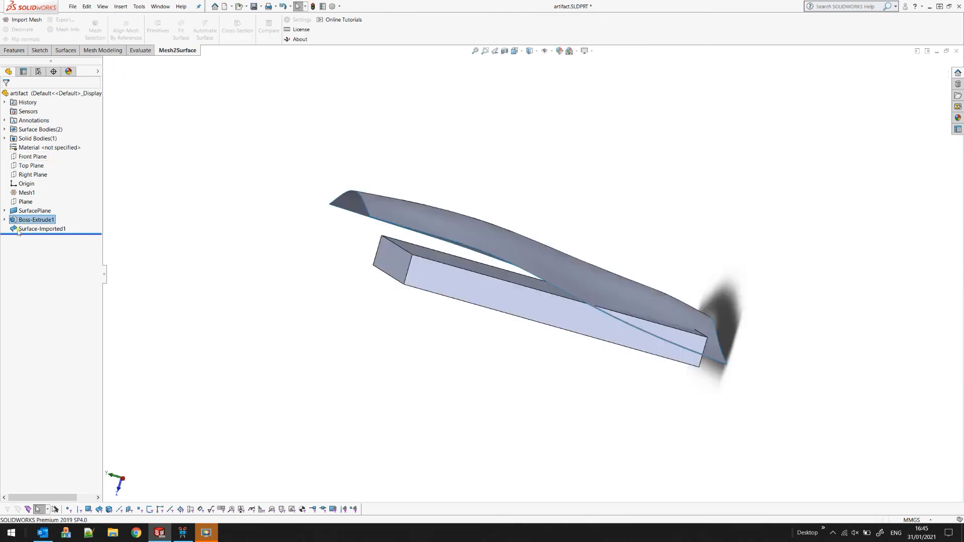
Reorder Surface-Imported1 before Boss-Extrude1 in the feature history and open the extrusion for editing
click(13, 229)
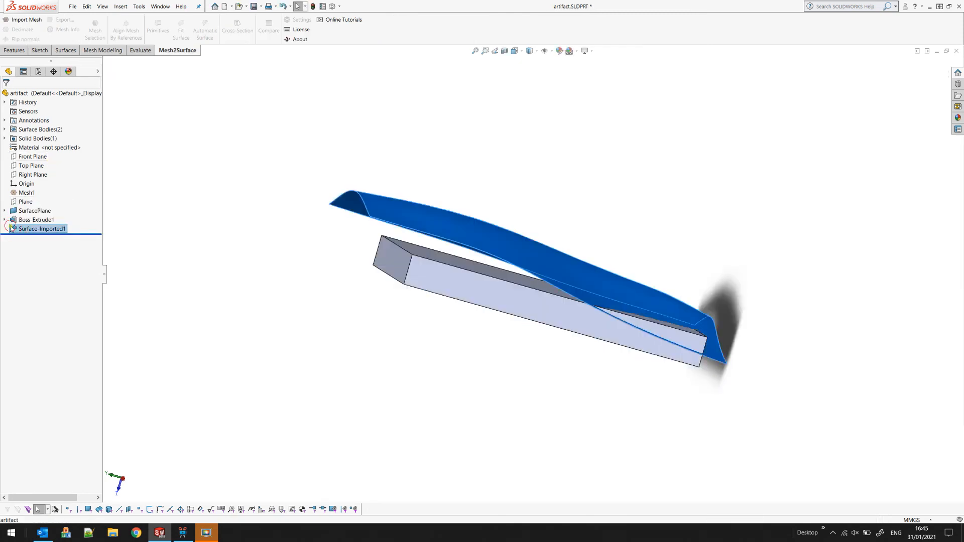
drag(12, 230, 30, 221)
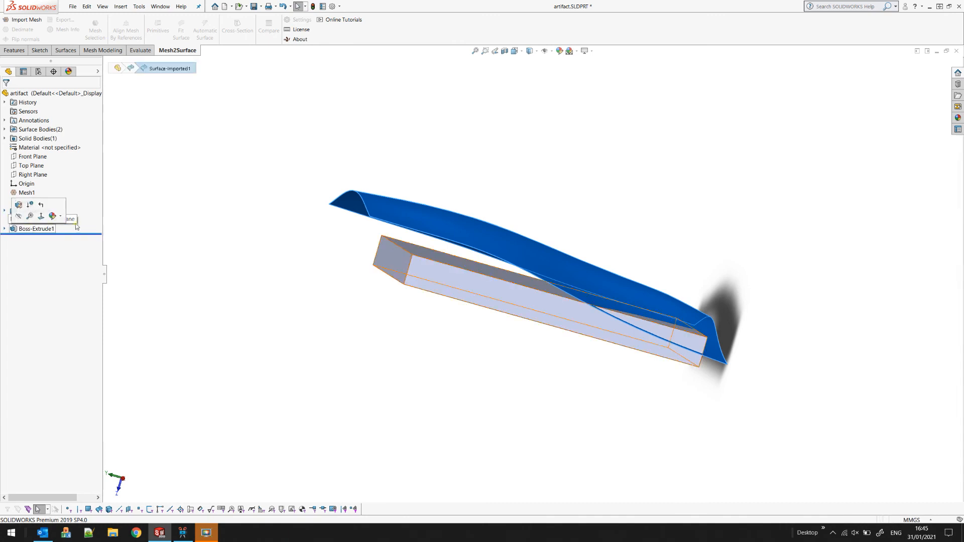
click(30, 229)
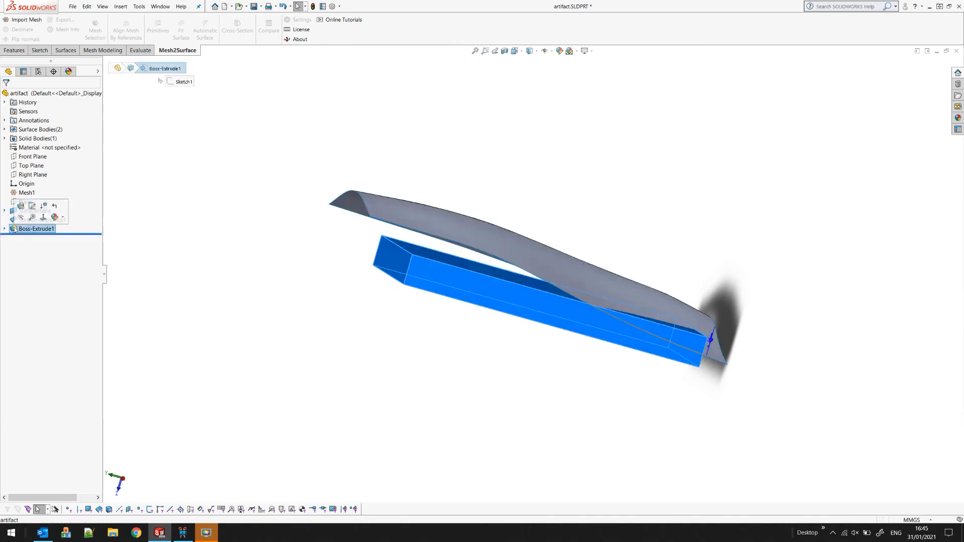
click(23, 206)
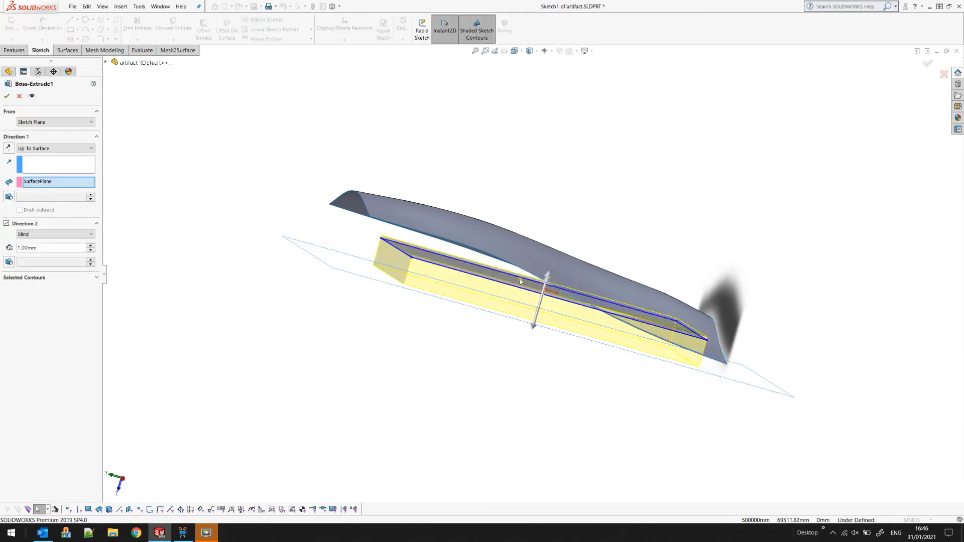
Try ending Direction 1 of the extrusion with Up To Surface at Surface-Imported1
click(26, 148)
click(34, 176)
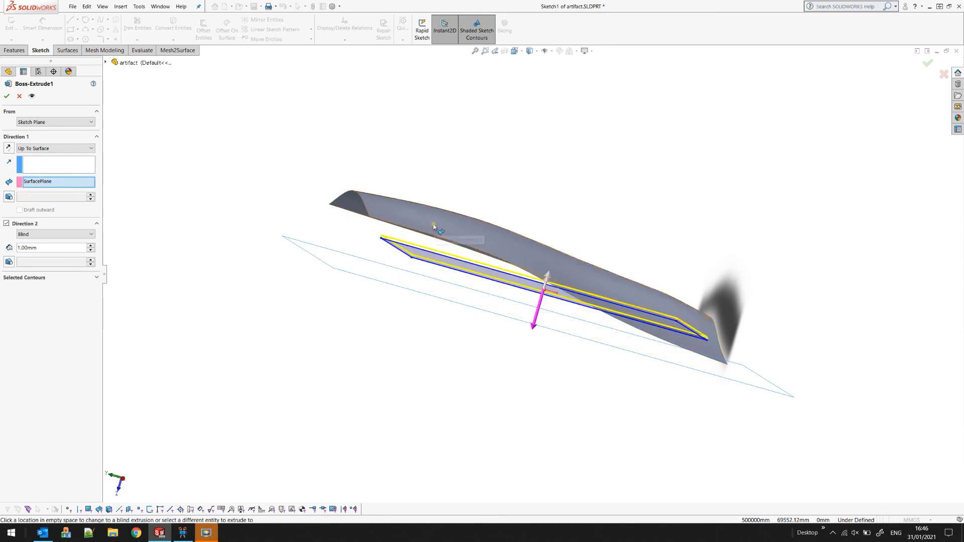
click(493, 254)
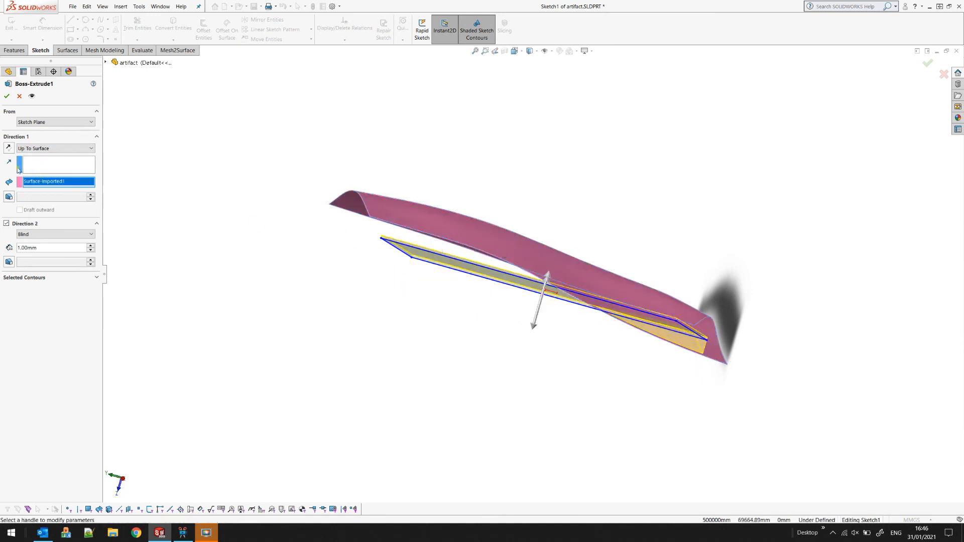
Set the extrusion's Direction 1 to Blind 17 mm and Direction 2 to Up To Surface at Surface-Imported1, and accept it
click(30, 148)
click(31, 156)
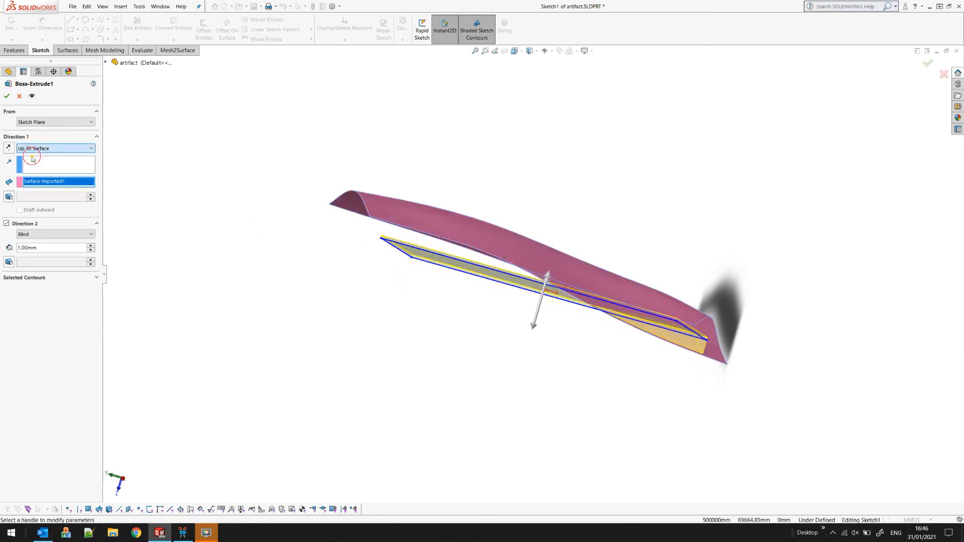
drag(533, 327, 530, 337)
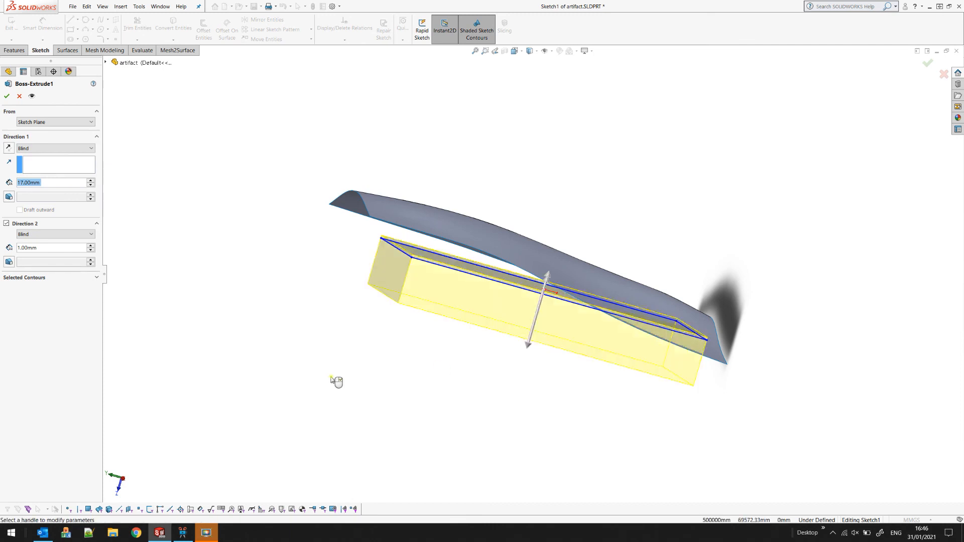
click(44, 234)
click(47, 262)
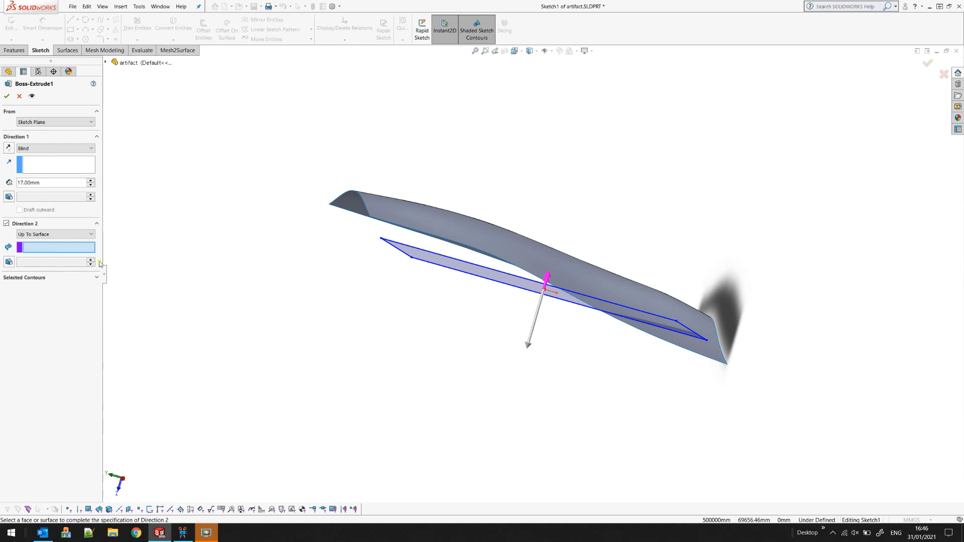
click(452, 232)
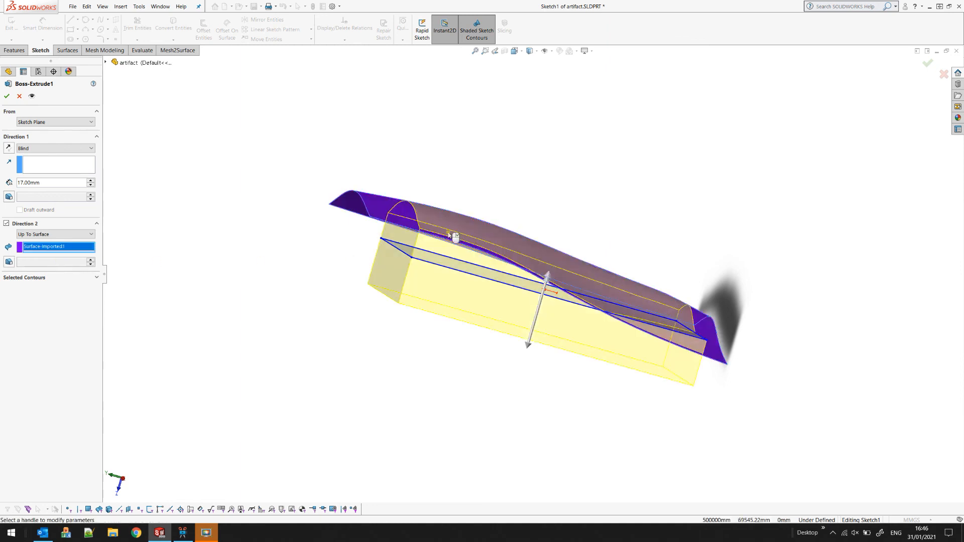
middle_drag(305, 287, 323, 333)
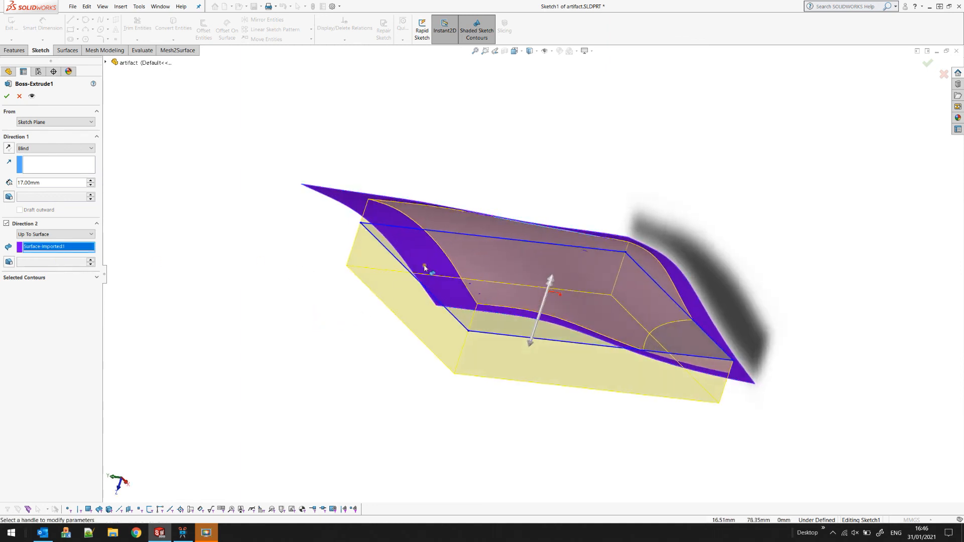
click(8, 97)
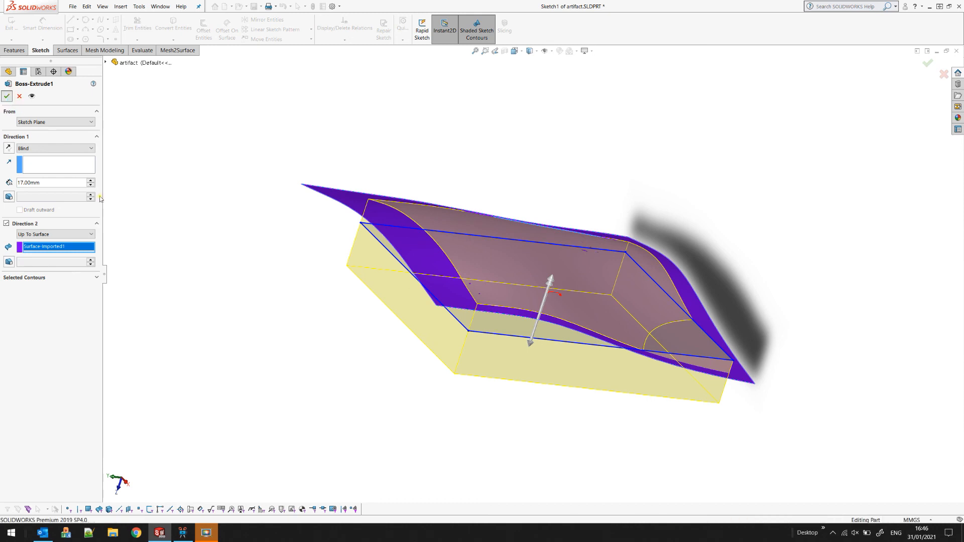
Hide Surface-Imported1 and inspect the curved top of the extruded solid
click(20, 220)
click(26, 209)
middle_drag(261, 289, 297, 323)
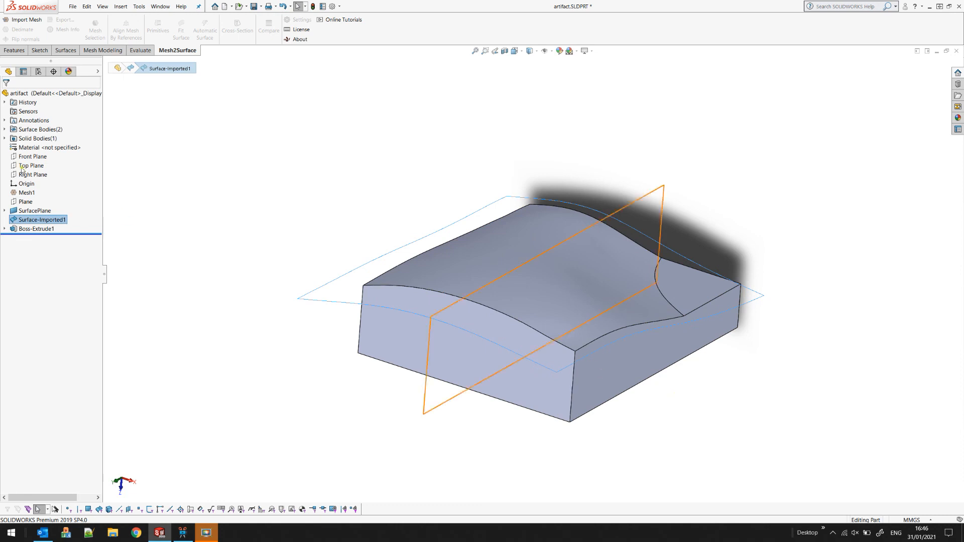
Select Mesh1
click(26, 193)
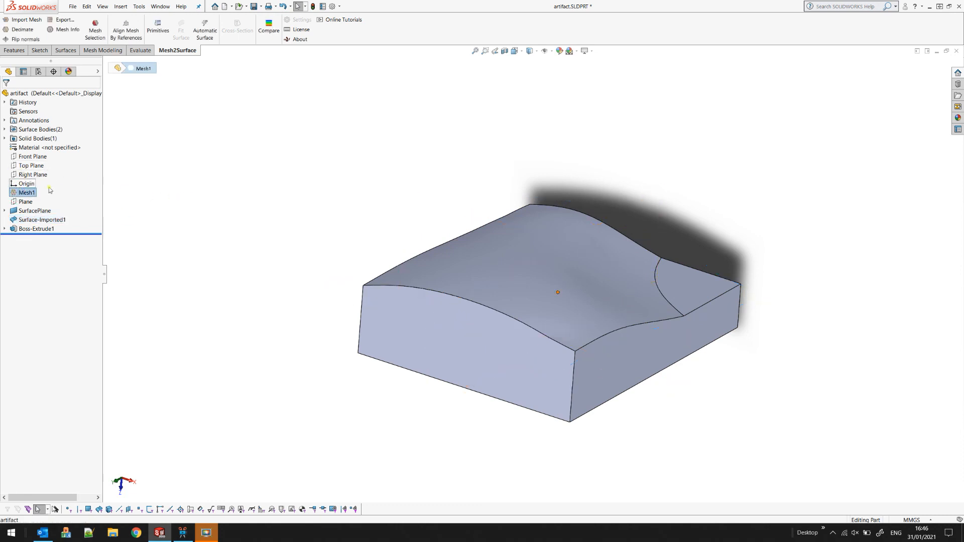